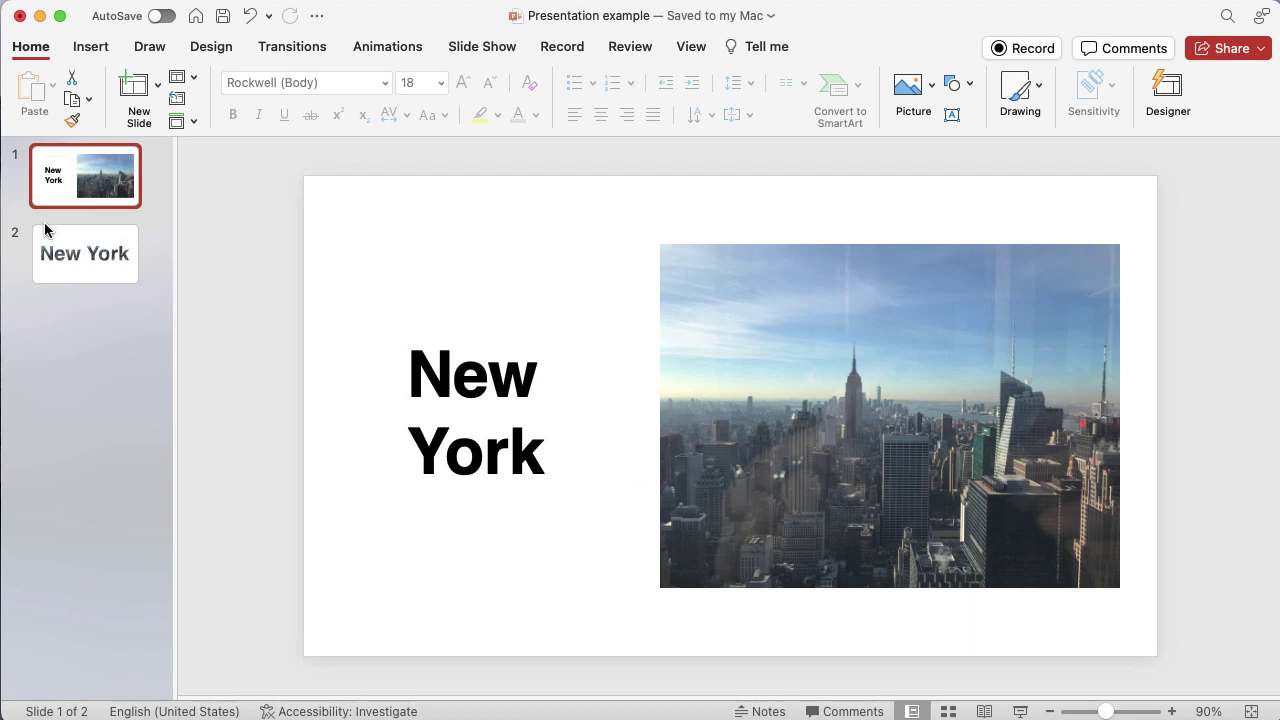
Display slide 2, the finished example with the skyline photo inside the 'New York' letters
{"action": "left_click", "coordinate": [40, 268]}
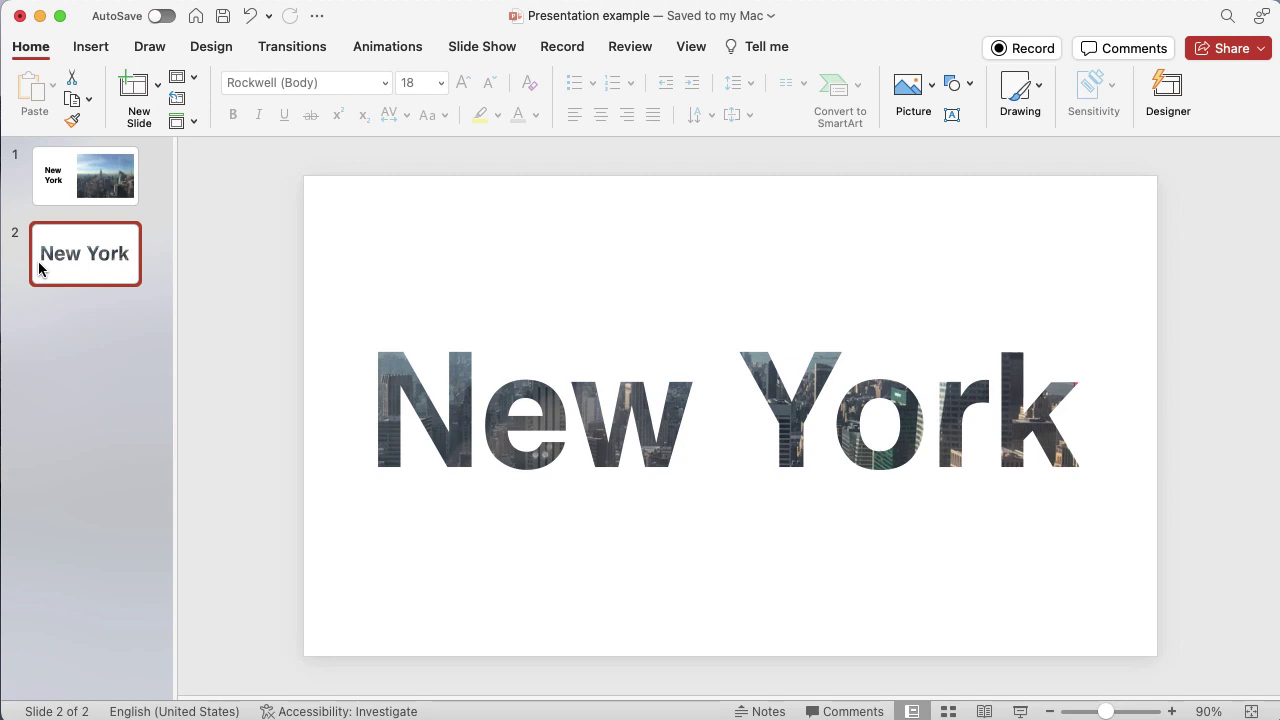
Duplicate slide 1 as a new second slide and delete its city photo
{"action": "left_click", "coordinate": [95, 185]}
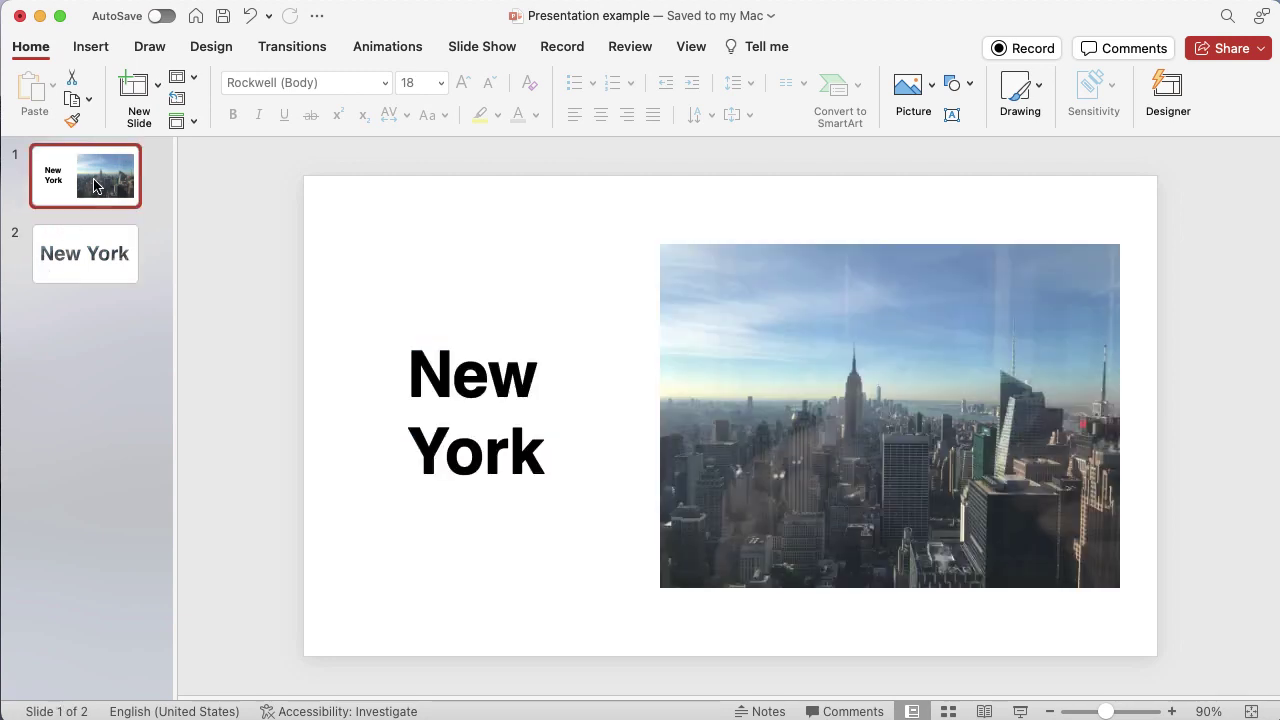
{"action": "left_click_drag", "start_coordinate": [95, 185], "coordinate": [97, 224]}
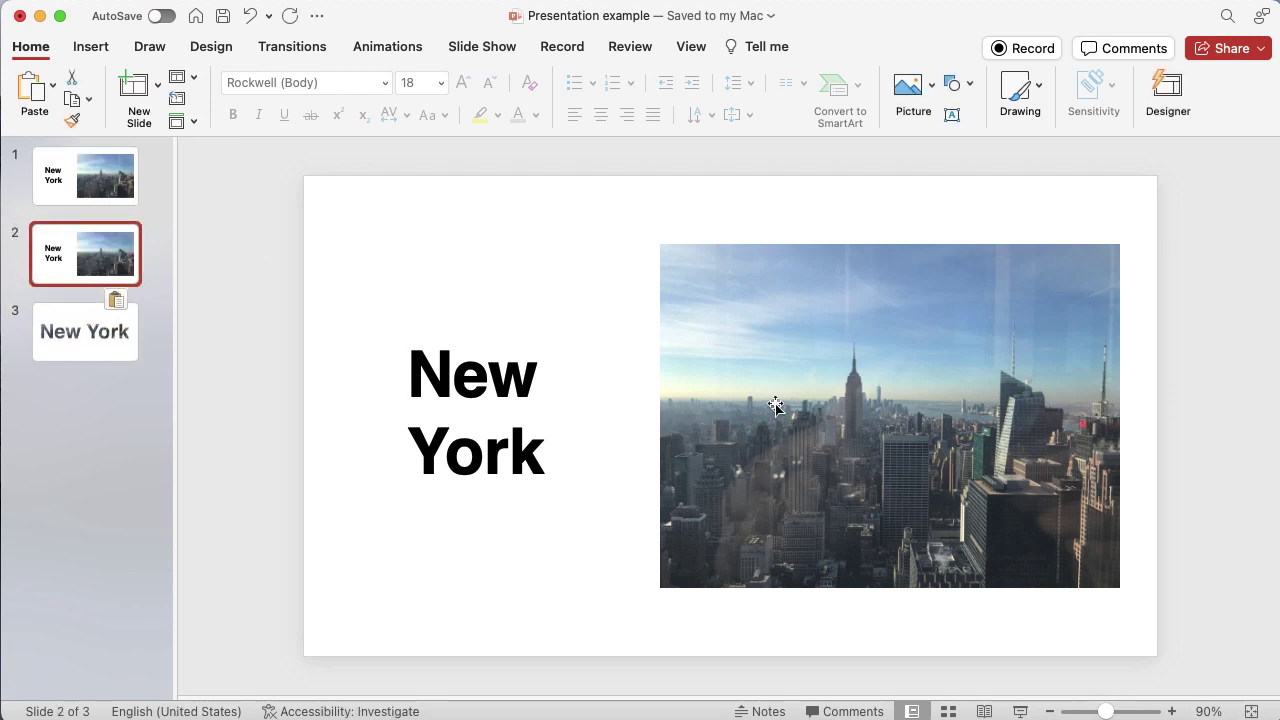
{"action": "left_click", "coordinate": [858, 386]}
{"action": "key", "text": "Delete"}
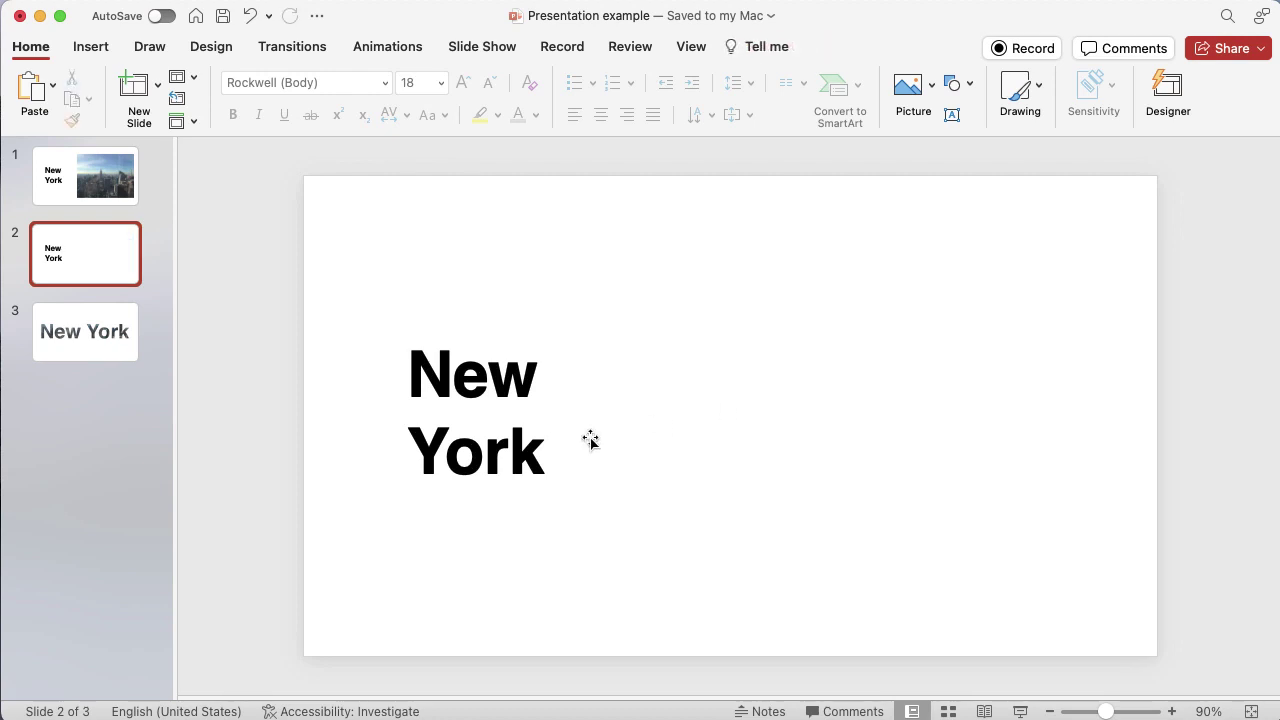
Widen the text box and set the 'New York' text to 180 pt
{"action": "left_click", "coordinate": [554, 441]}
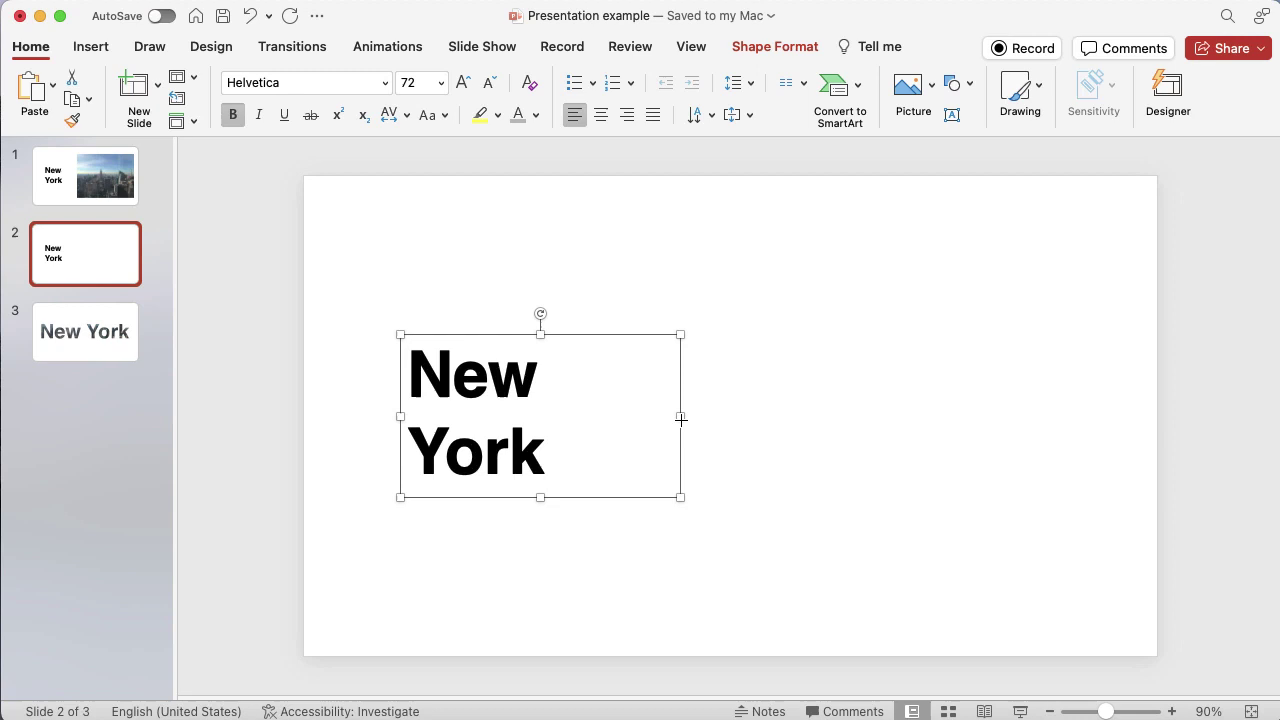
{"action": "left_click_drag", "start_coordinate": [684, 424], "coordinate": [1090, 406]}
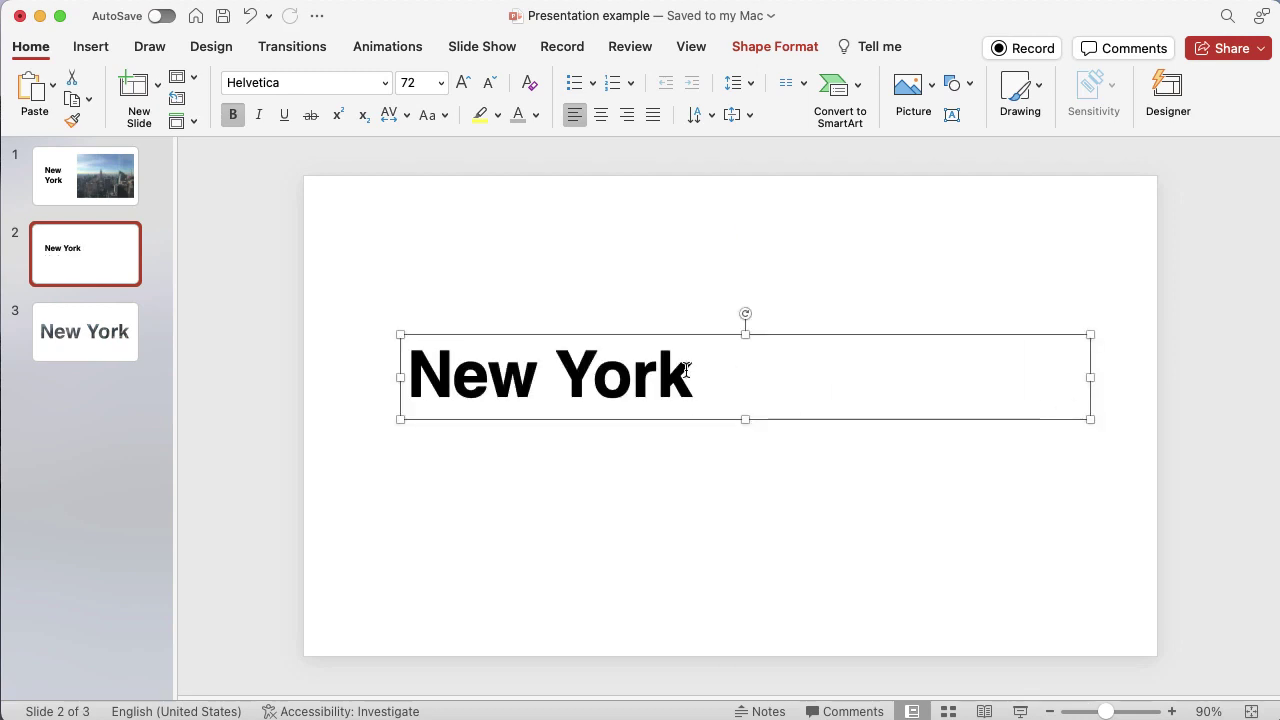
{"action": "left_click_drag", "start_coordinate": [680, 374], "coordinate": [444, 370]}
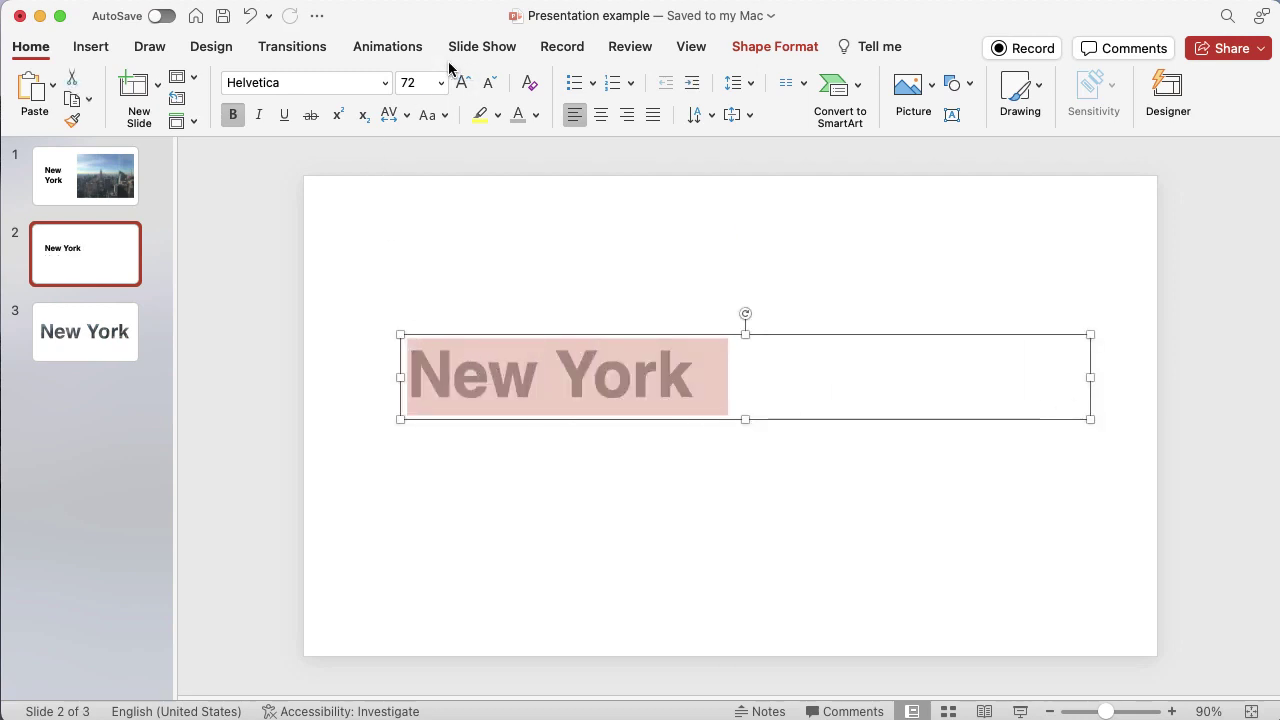
{"action": "left_click", "coordinate": [419, 86]}
{"action": "type", "text": "180"}
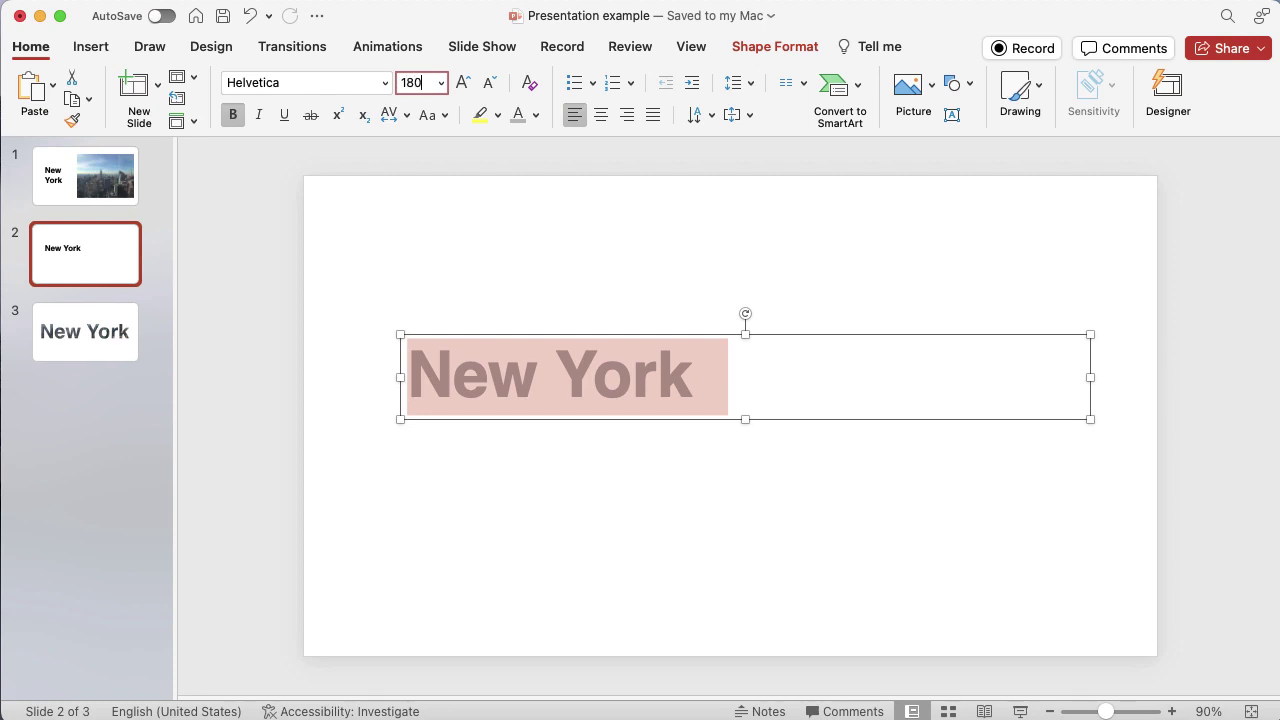
{"action": "key", "text": "Return"}
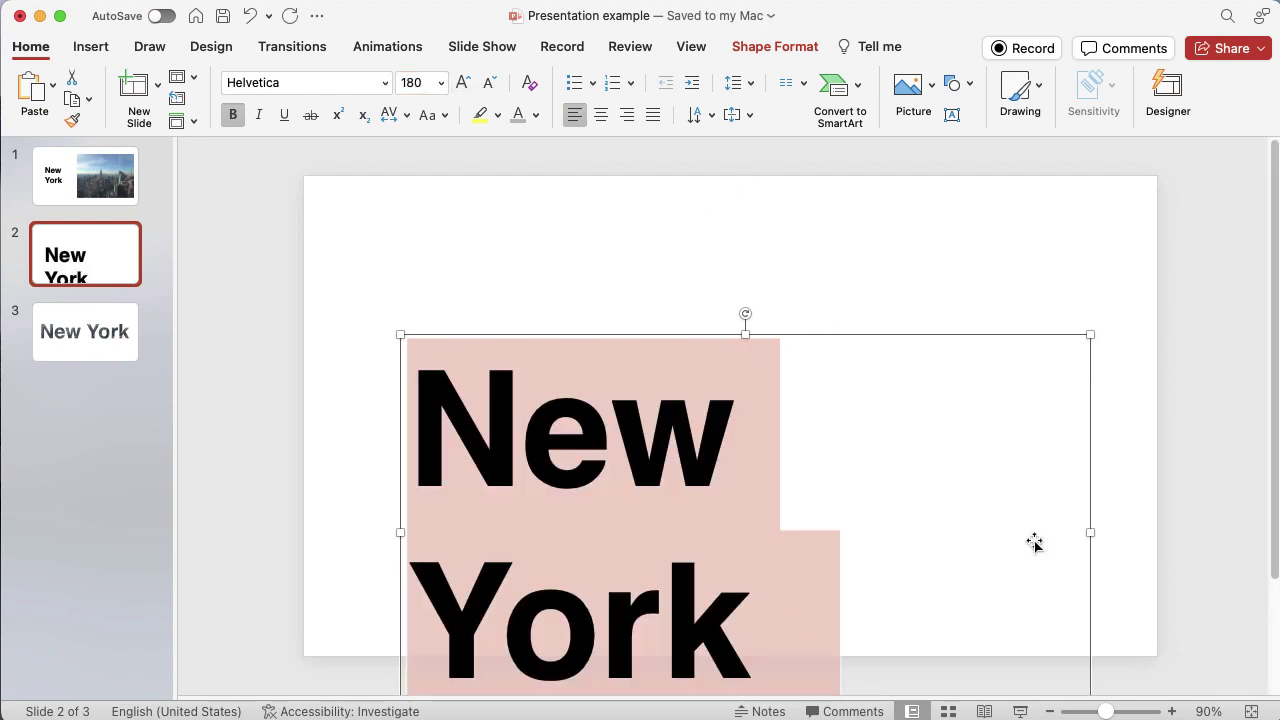
Resize the 'New York' box to fit one line and centre it on the slide
{"action": "left_click_drag", "start_coordinate": [1100, 543], "coordinate": [1127, 532]}
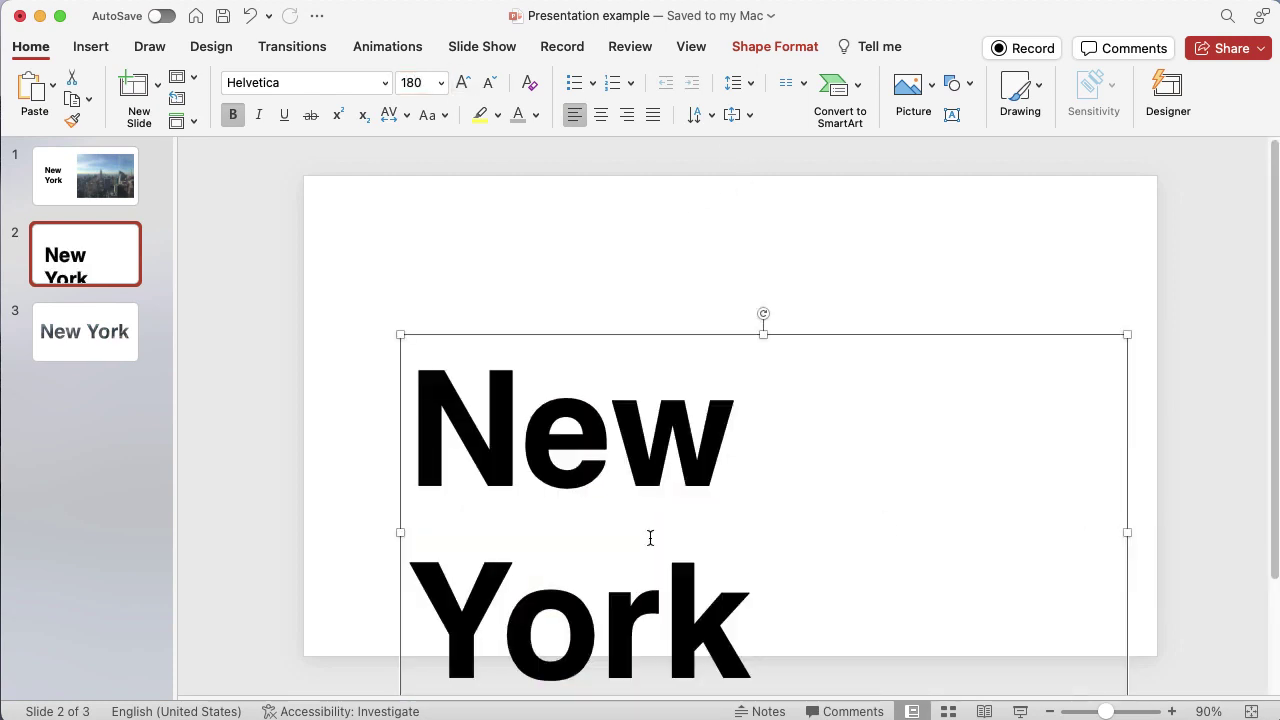
{"action": "left_click_drag", "start_coordinate": [399, 532], "coordinate": [330, 525]}
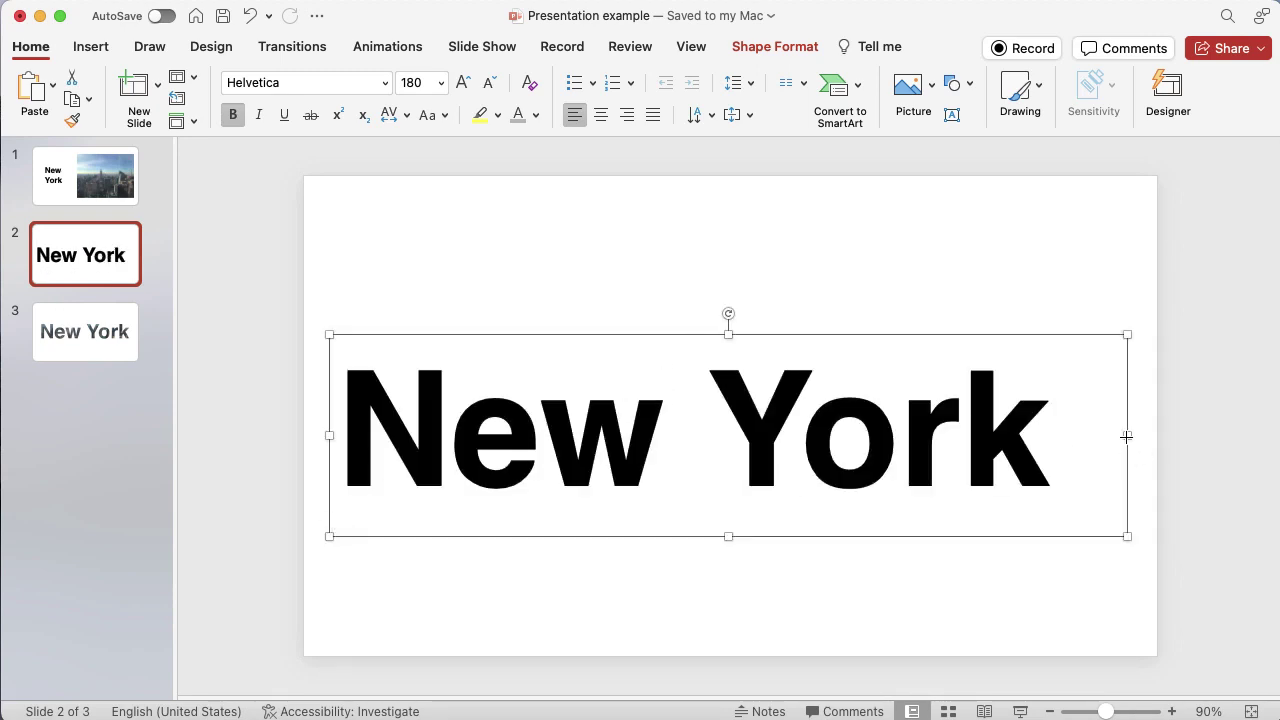
{"action": "left_click_drag", "start_coordinate": [1127, 435], "coordinate": [1069, 435]}
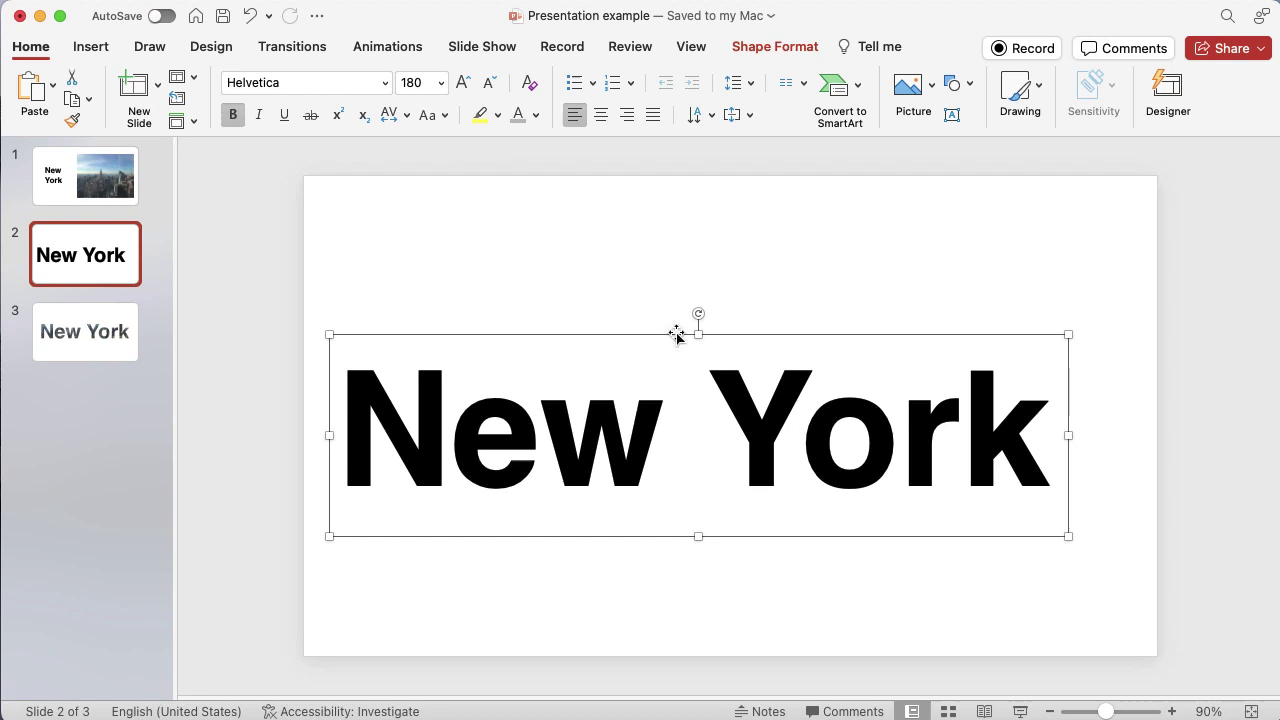
{"action": "left_click_drag", "start_coordinate": [713, 341], "coordinate": [750, 320]}
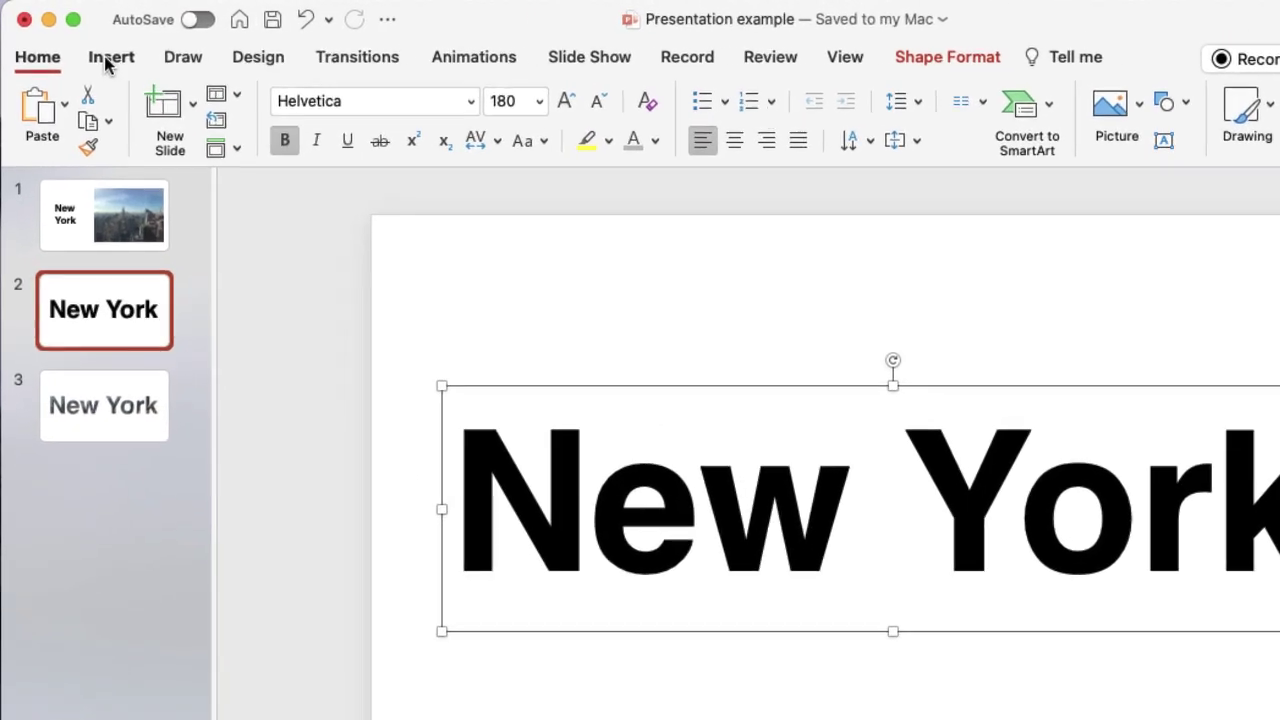
Draw a rectangle covering the whole slide
{"action": "left_click", "coordinate": [90, 46]}
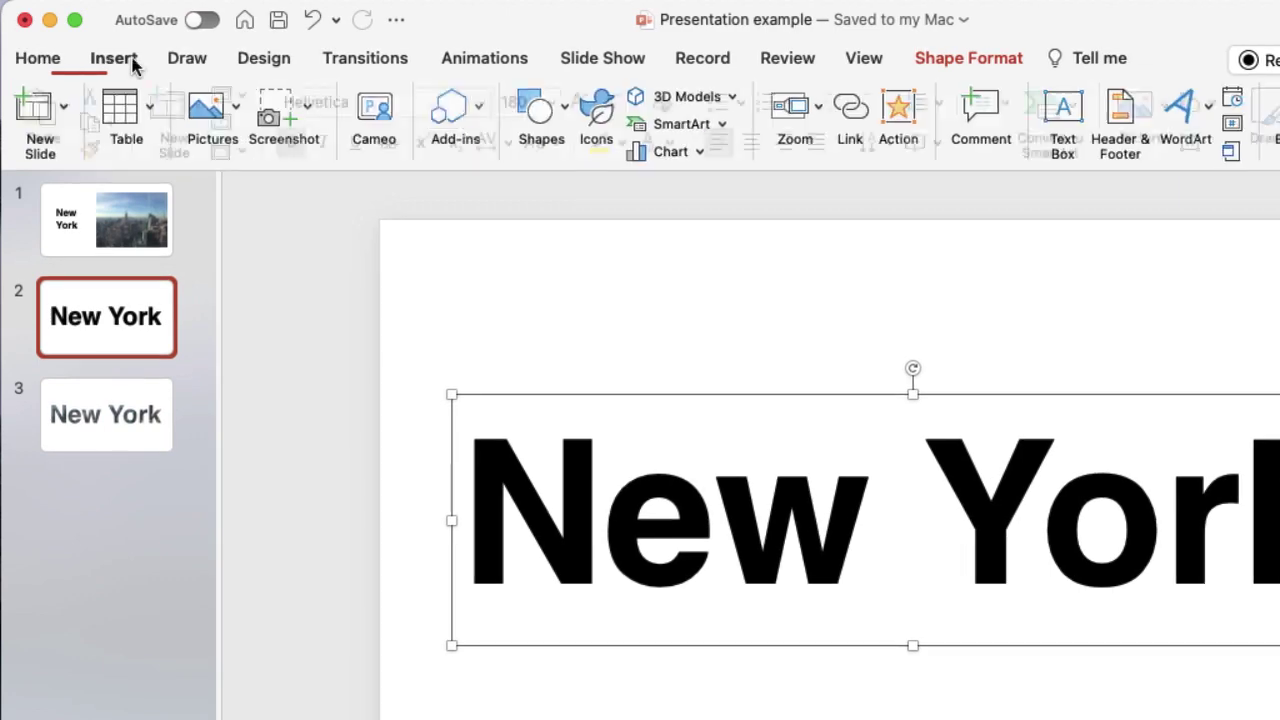
{"action": "left_click", "coordinate": [558, 122]}
{"action": "left_click", "coordinate": [740, 194]}
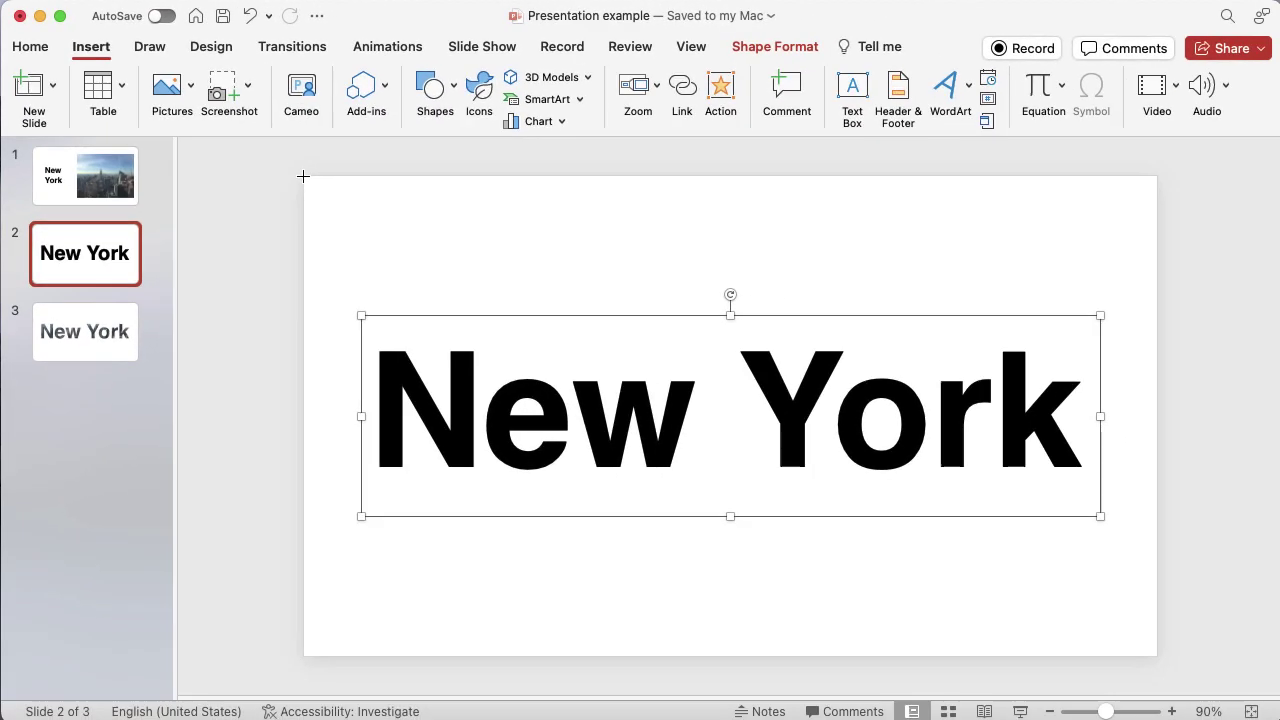
{"action": "left_click_drag", "start_coordinate": [303, 176], "coordinate": [1155, 655]}
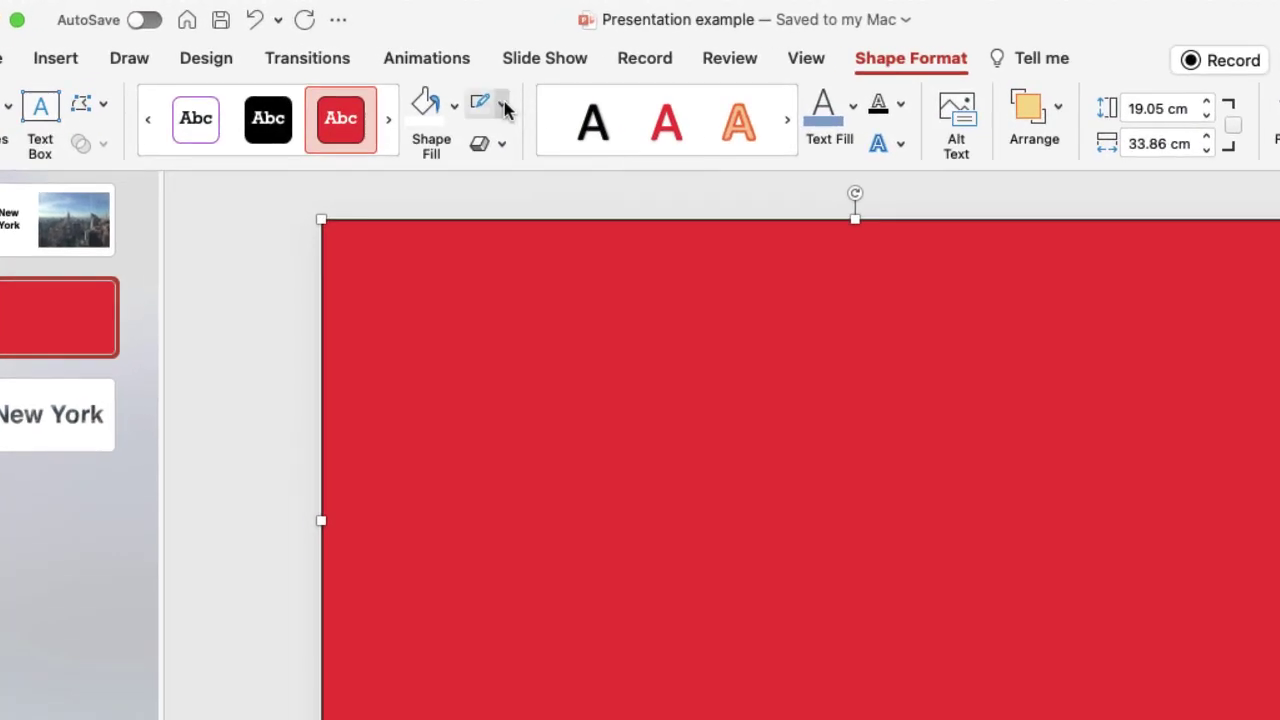
Give the rectangle no outline and a white fill, and send it behind the text
{"action": "left_click", "coordinate": [503, 104]}
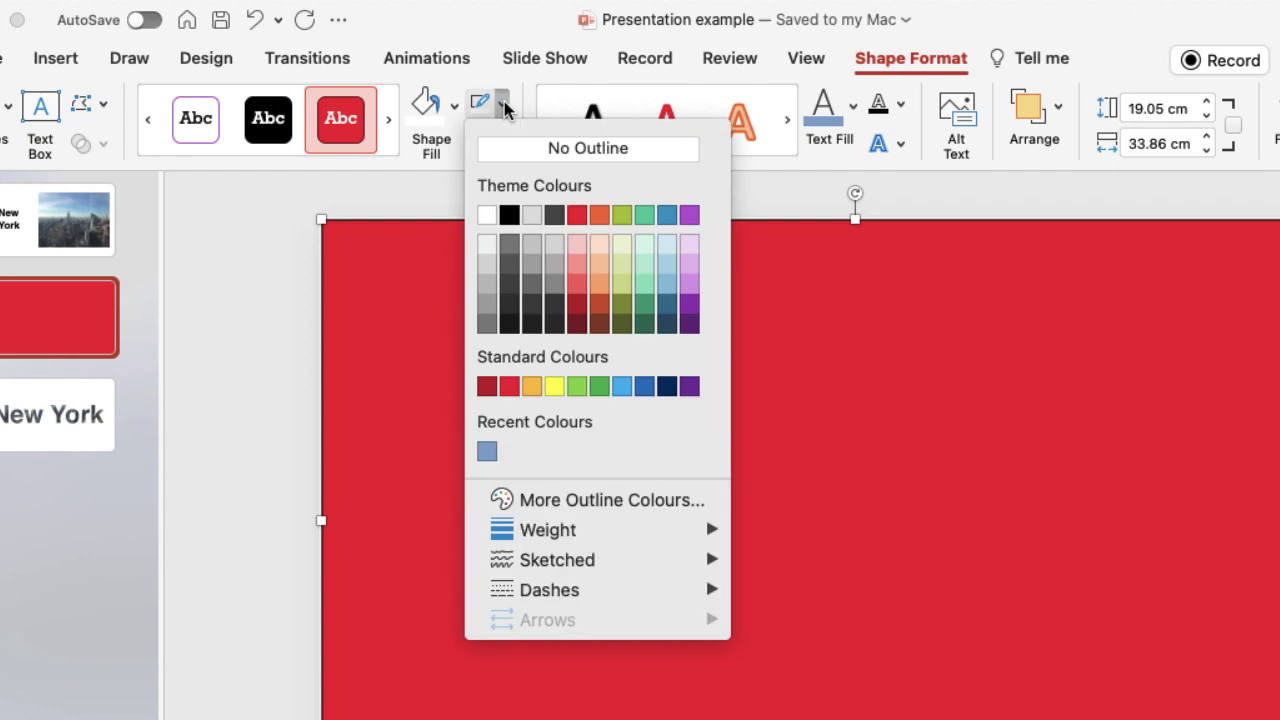
{"action": "left_click", "coordinate": [493, 150]}
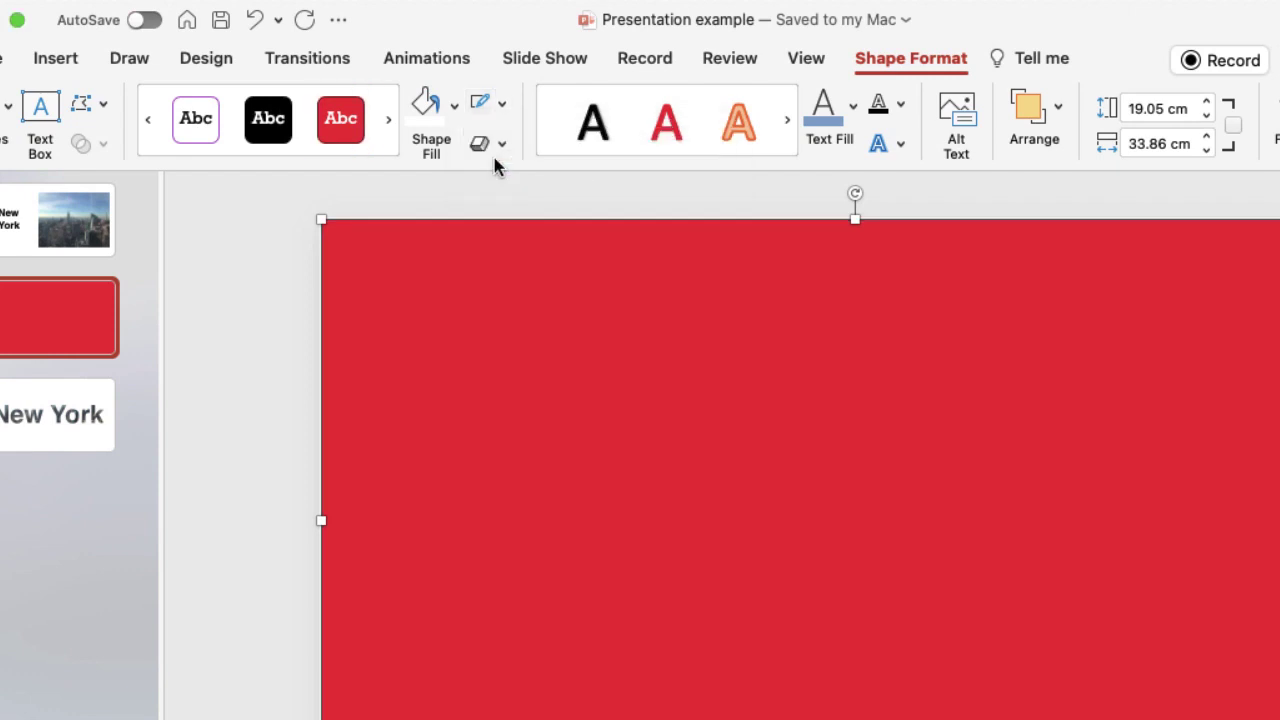
{"action": "left_click", "coordinate": [429, 106]}
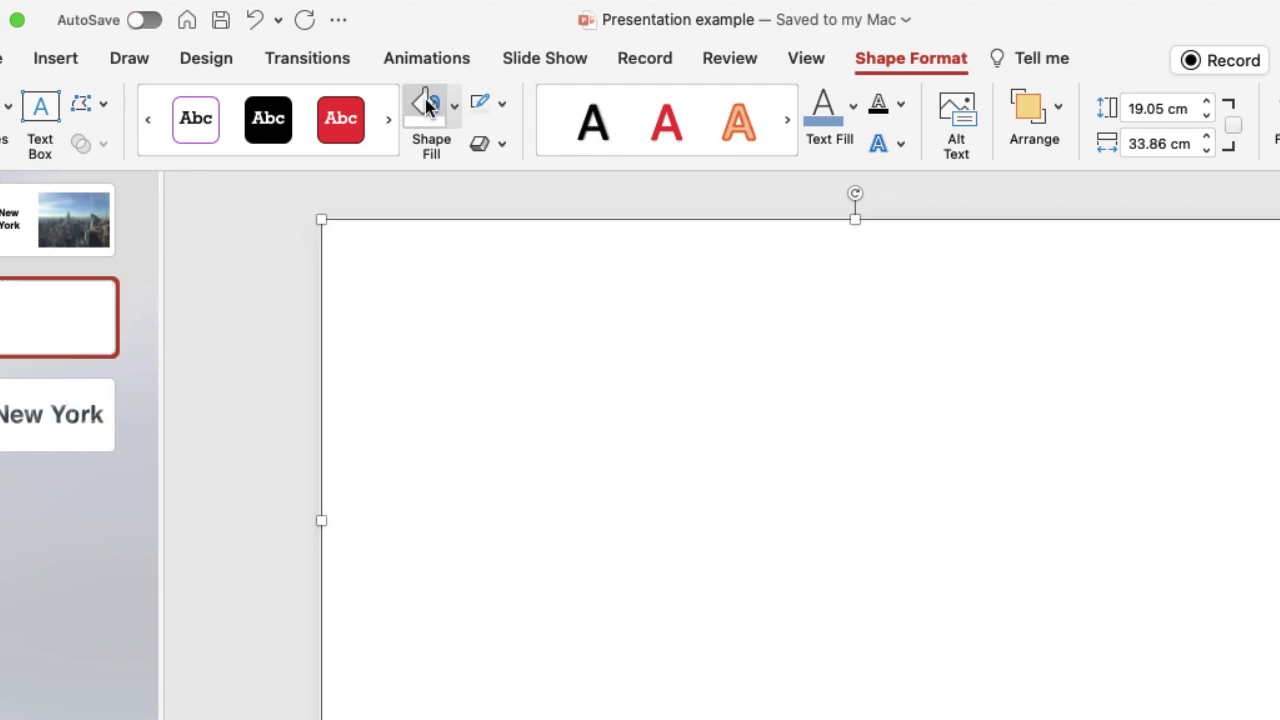
{"action": "left_click", "coordinate": [1058, 106]}
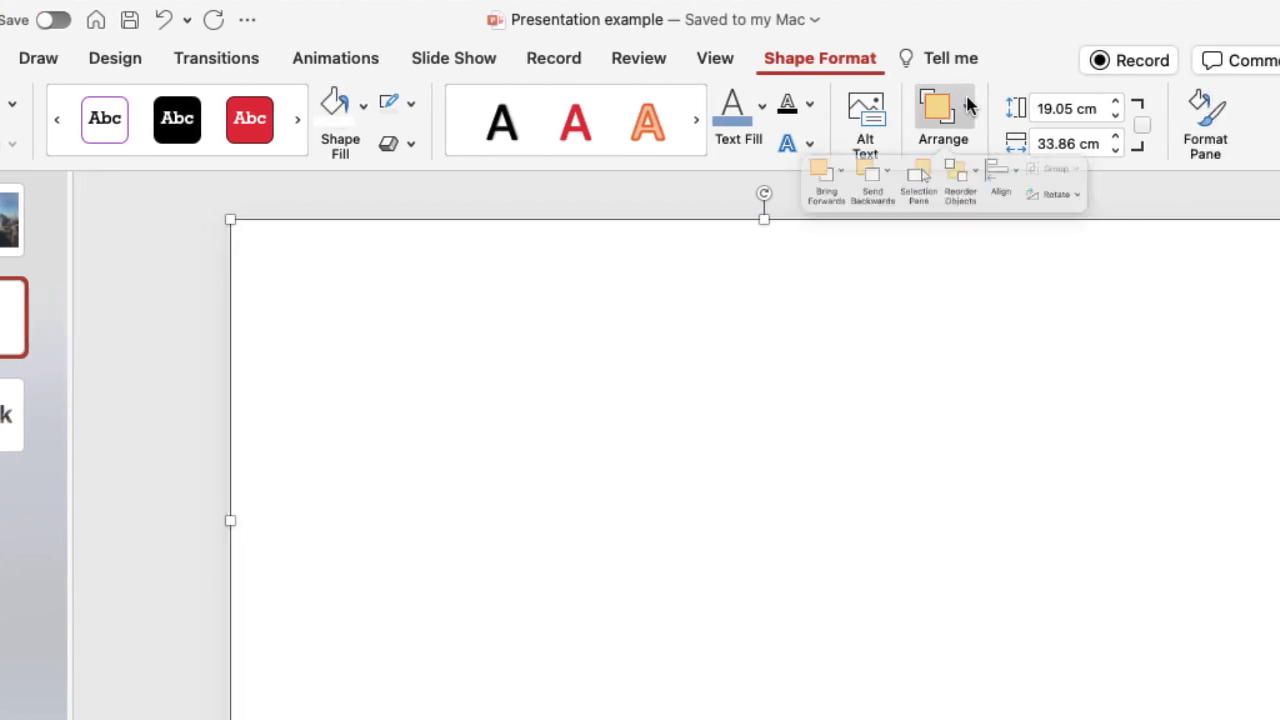
{"action": "left_click", "coordinate": [859, 190]}
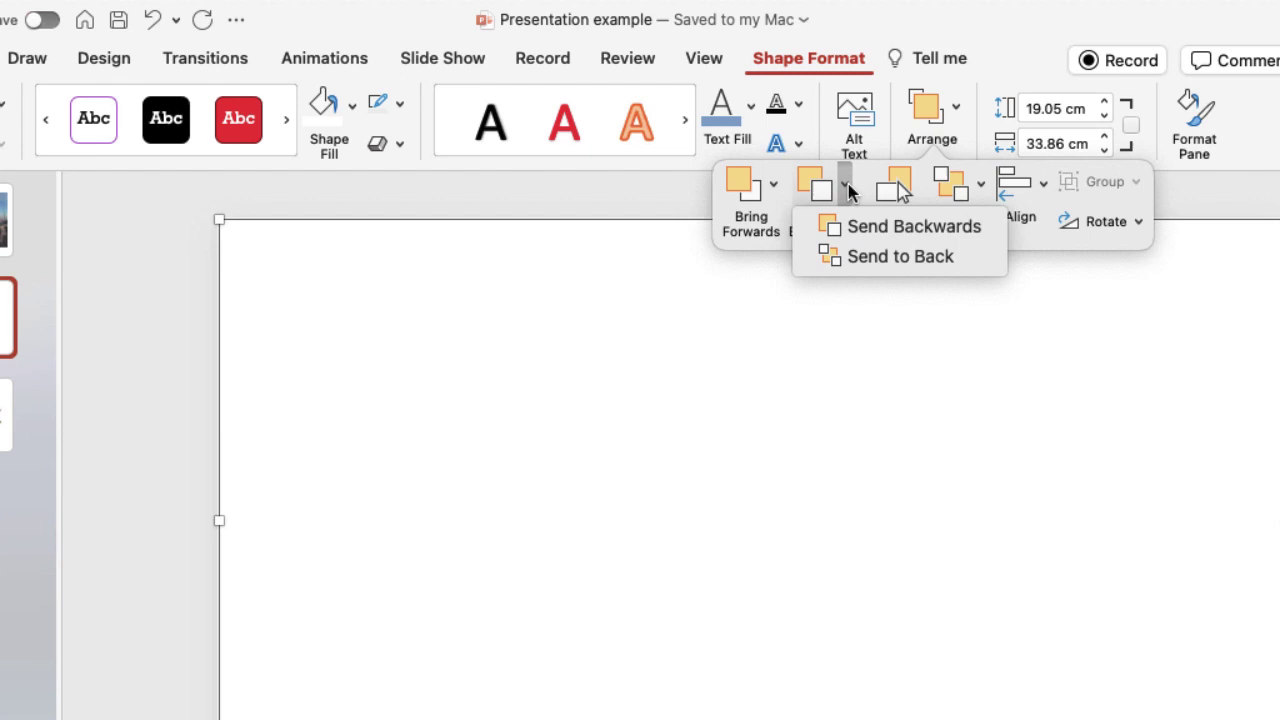
{"action": "left_click", "coordinate": [871, 266]}
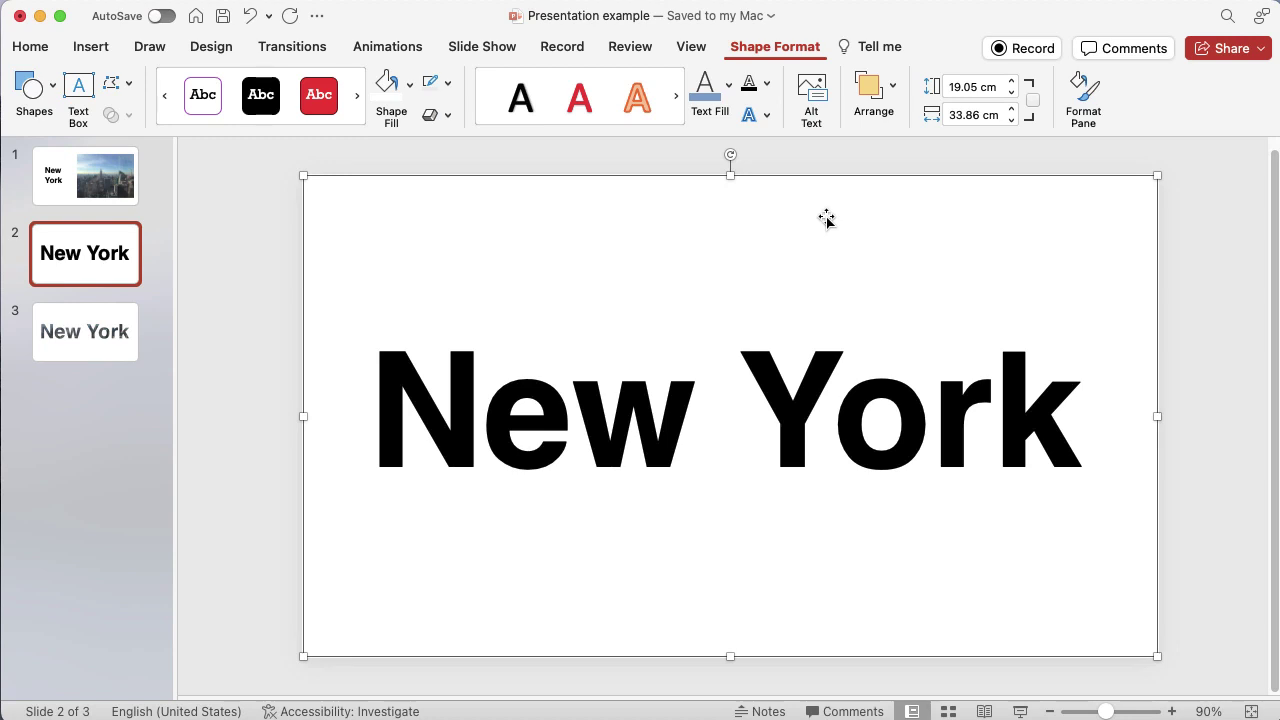
Select the rectangle and the 'New York' text, then Subtract to cut out the letters
{"action": "left_click", "coordinate": [778, 440]}
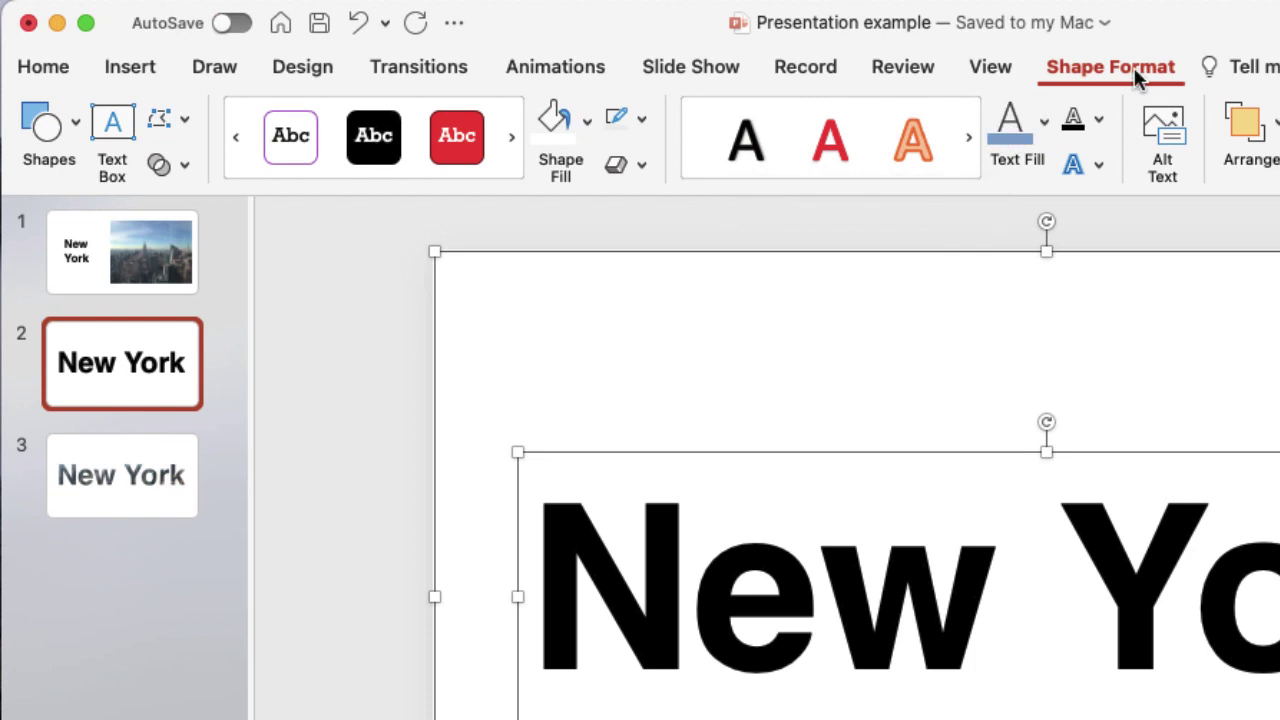
{"action": "left_click", "coordinate": [177, 172]}
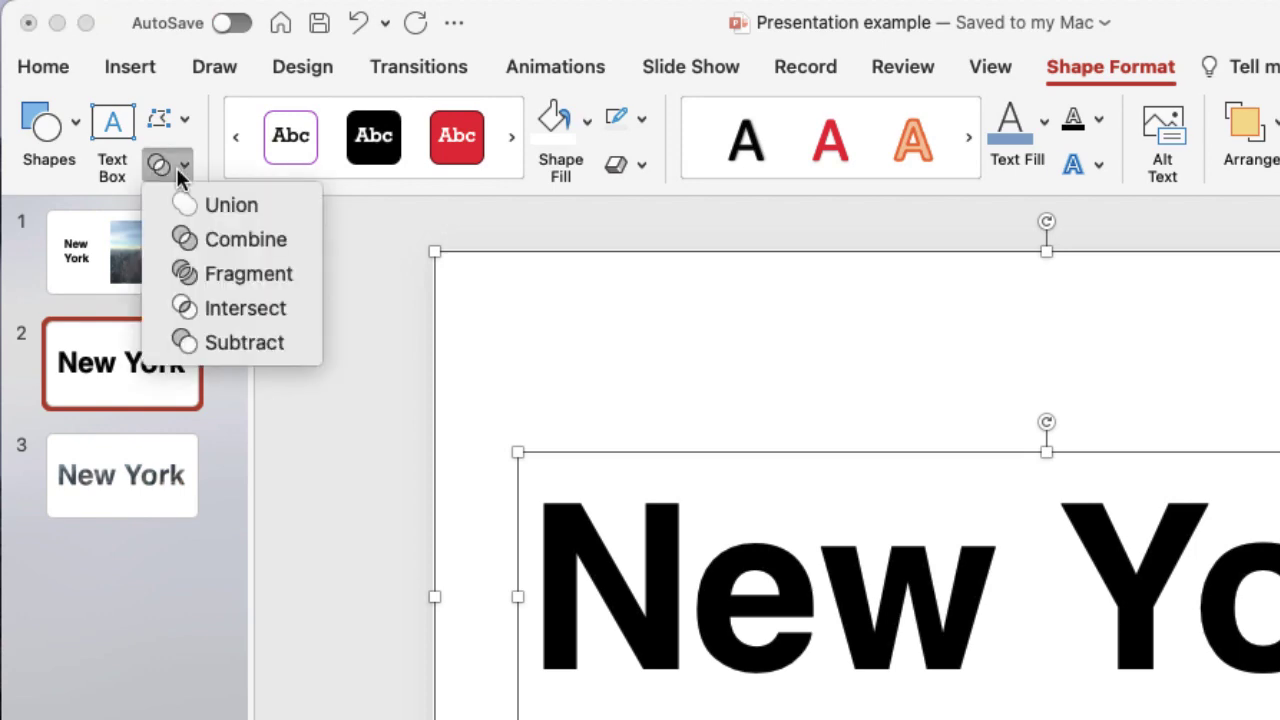
{"action": "left_click", "coordinate": [293, 345]}
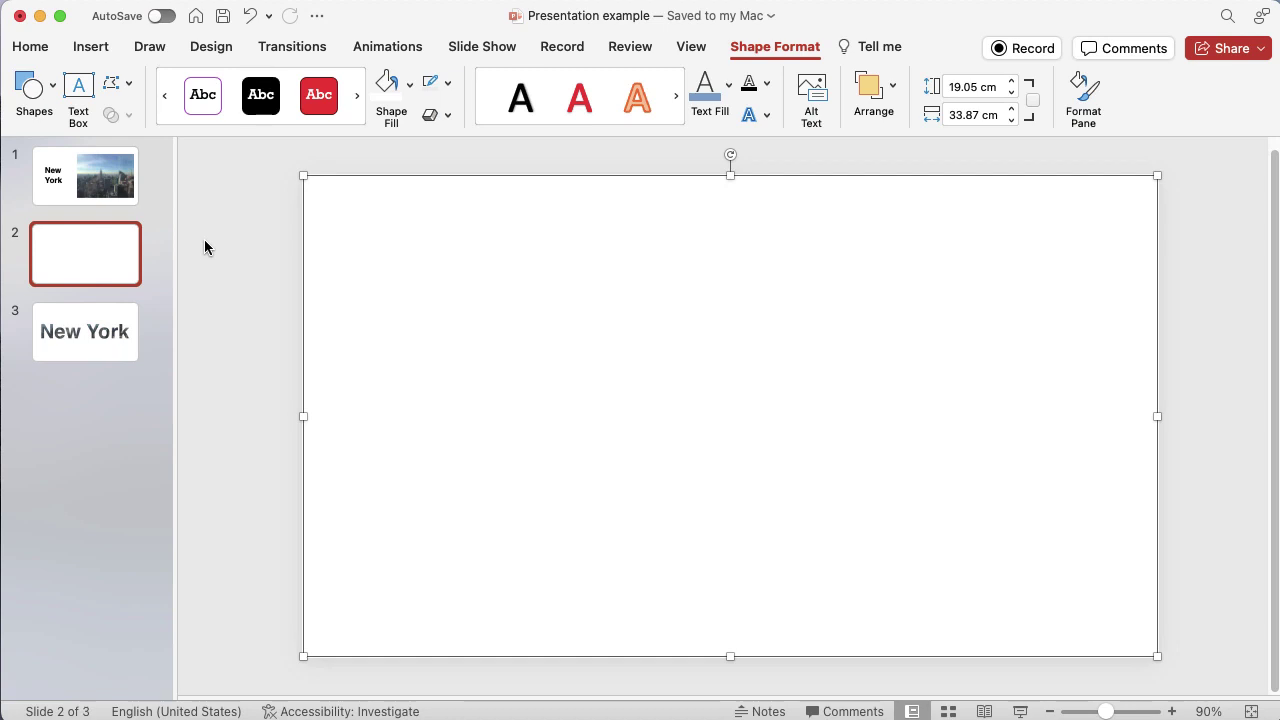
Insert the Desktop photo IMG_6696.JPG onto slide 2 using Picture from File
{"action": "left_click", "coordinate": [90, 48]}
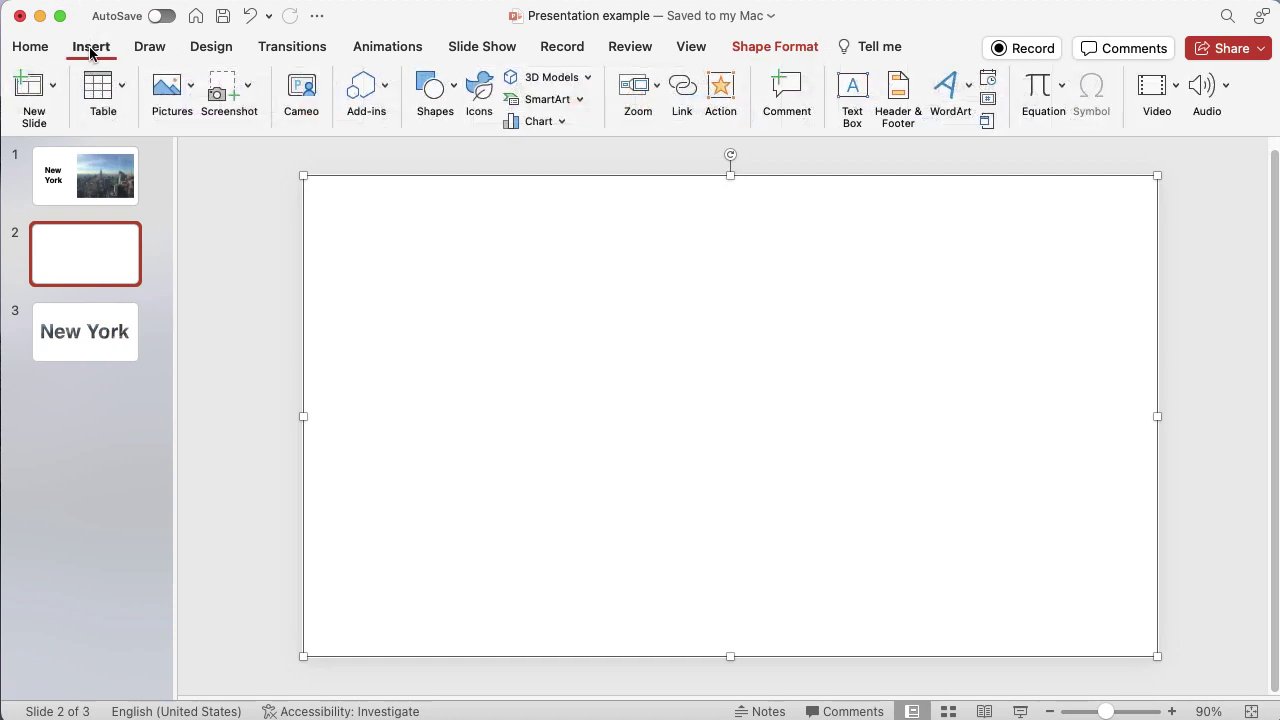
{"action": "left_click", "coordinate": [190, 90]}
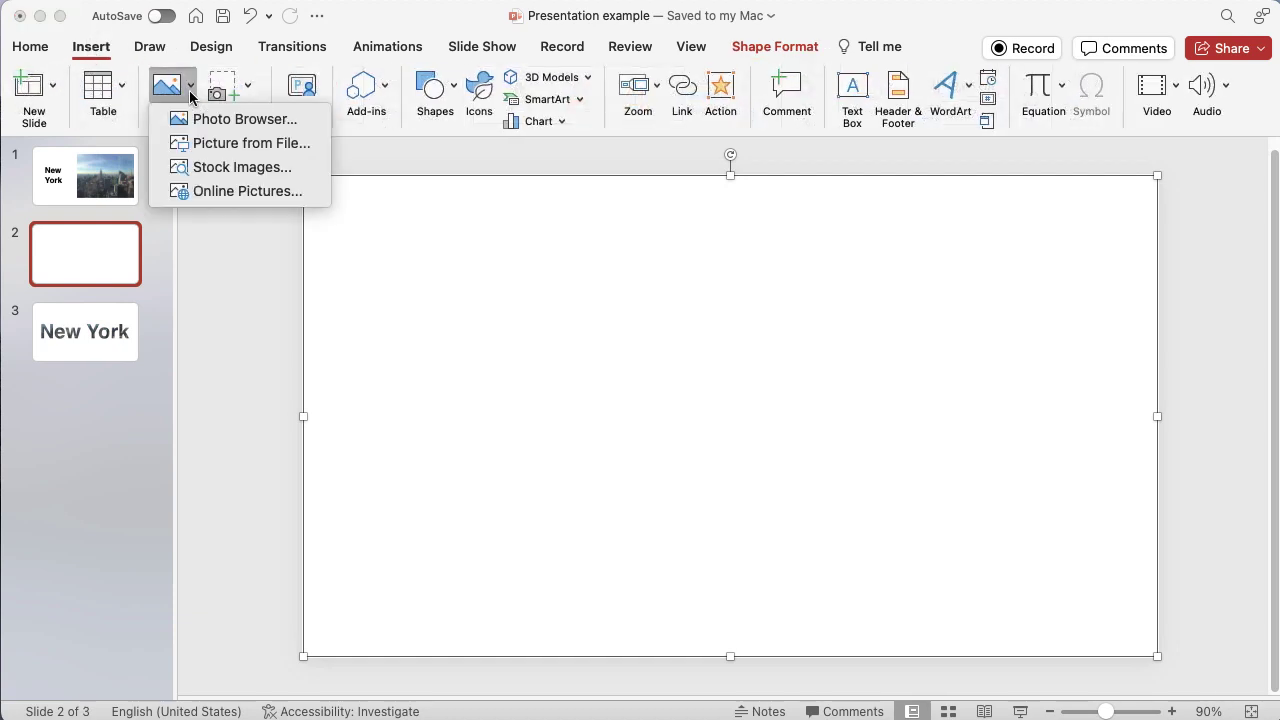
{"action": "left_click", "coordinate": [211, 146]}
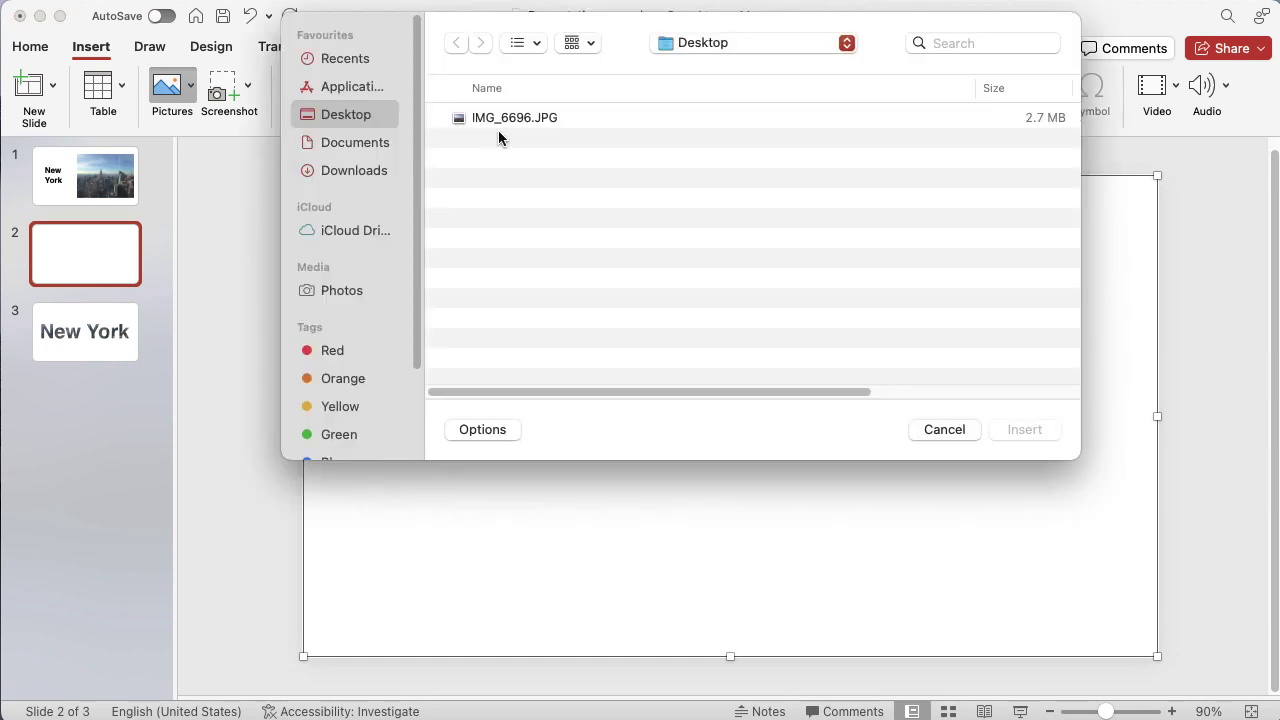
{"action": "left_click", "coordinate": [500, 120]}
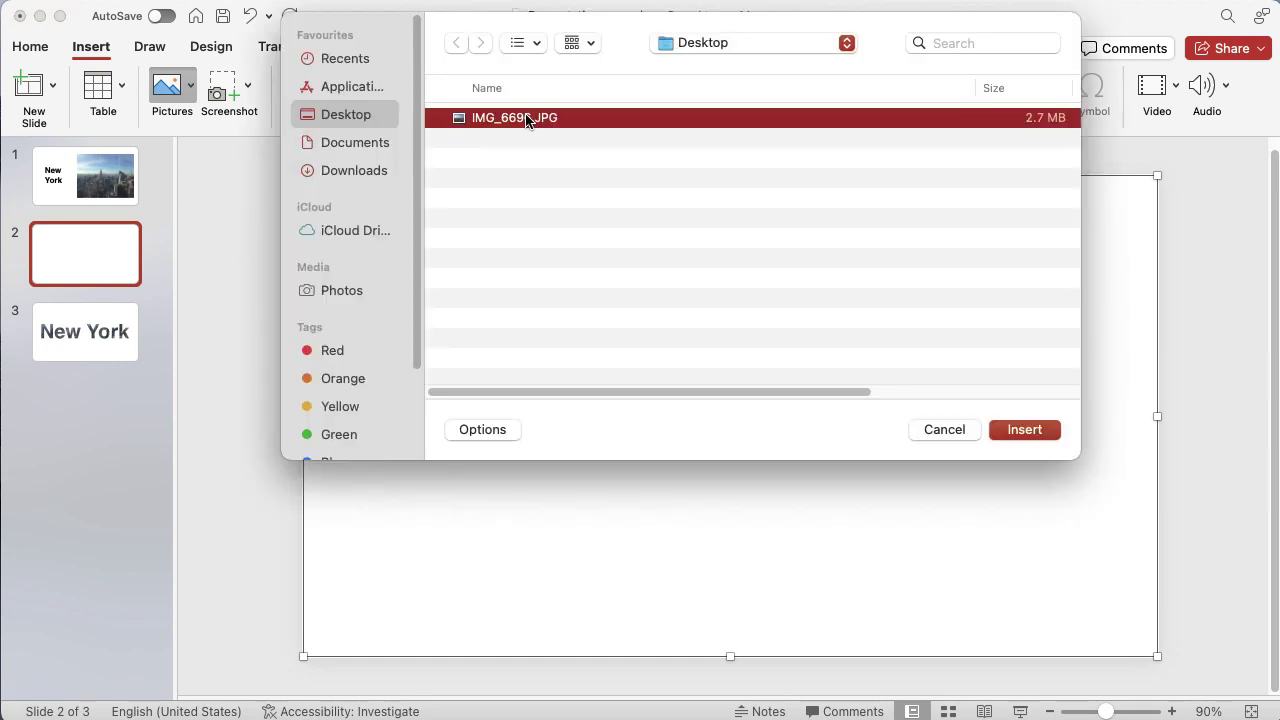
{"action": "left_click", "coordinate": [1021, 433]}
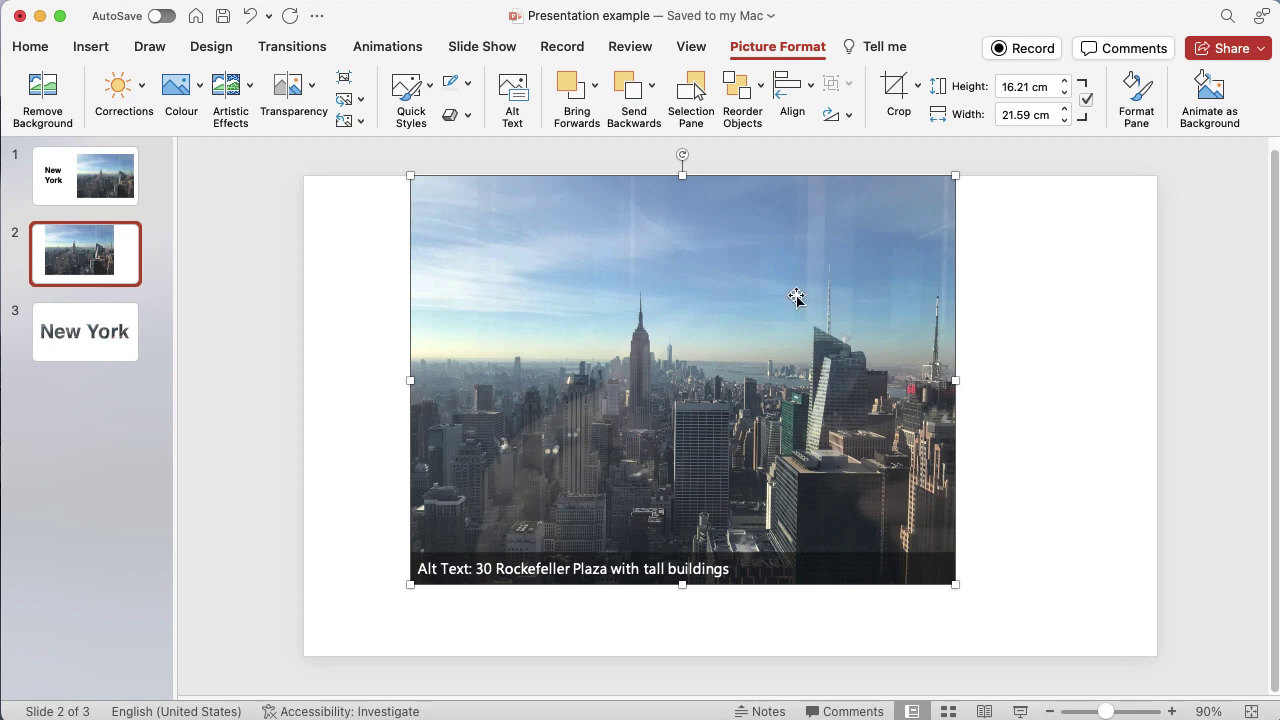
Crop the top, bottom and a little of the right side off the skyline photo
{"action": "left_click", "coordinate": [920, 88]}
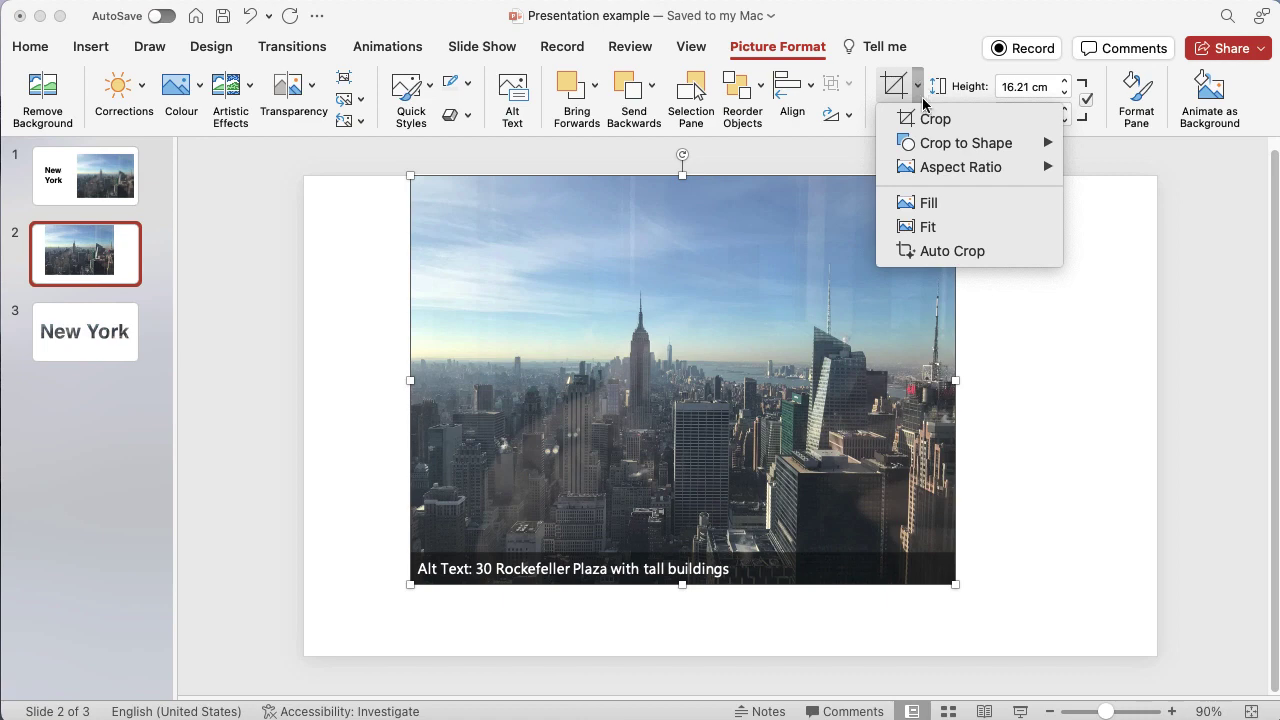
{"action": "left_click", "coordinate": [935, 119]}
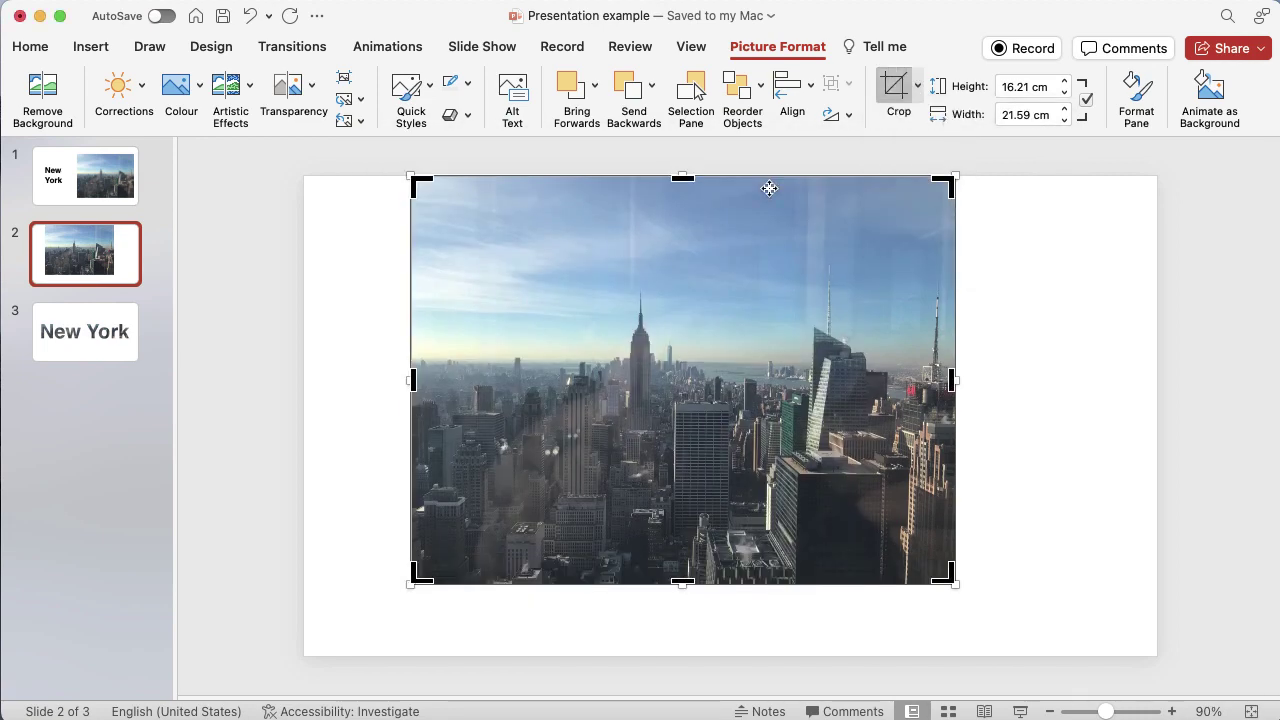
{"action": "left_click_drag", "start_coordinate": [681, 177], "coordinate": [687, 290]}
{"action": "left_click_drag", "start_coordinate": [686, 586], "coordinate": [688, 537]}
{"action": "left_click_drag", "start_coordinate": [951, 412], "coordinate": [918, 413]}
{"action": "left_click", "coordinate": [1023, 433]}
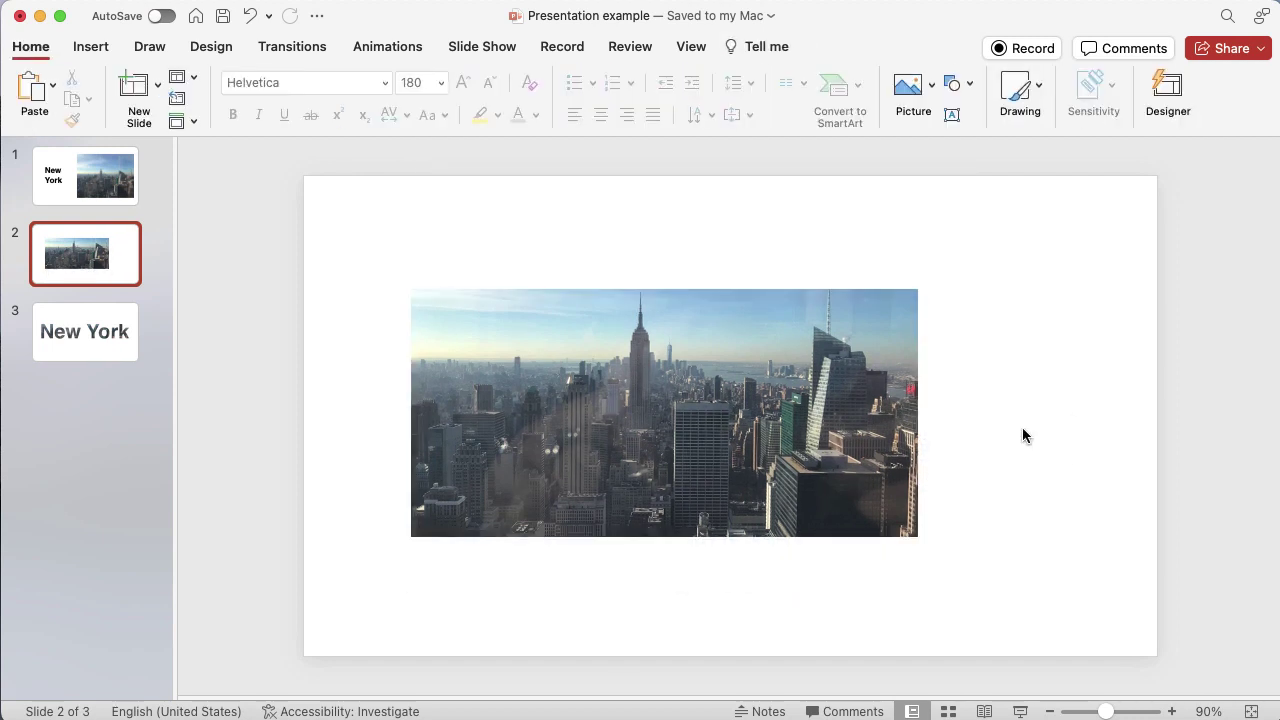
Enlarge the cropped photo to 15.88 × 32.48 cm and nudge it slightly lower
{"action": "left_click", "coordinate": [787, 387]}
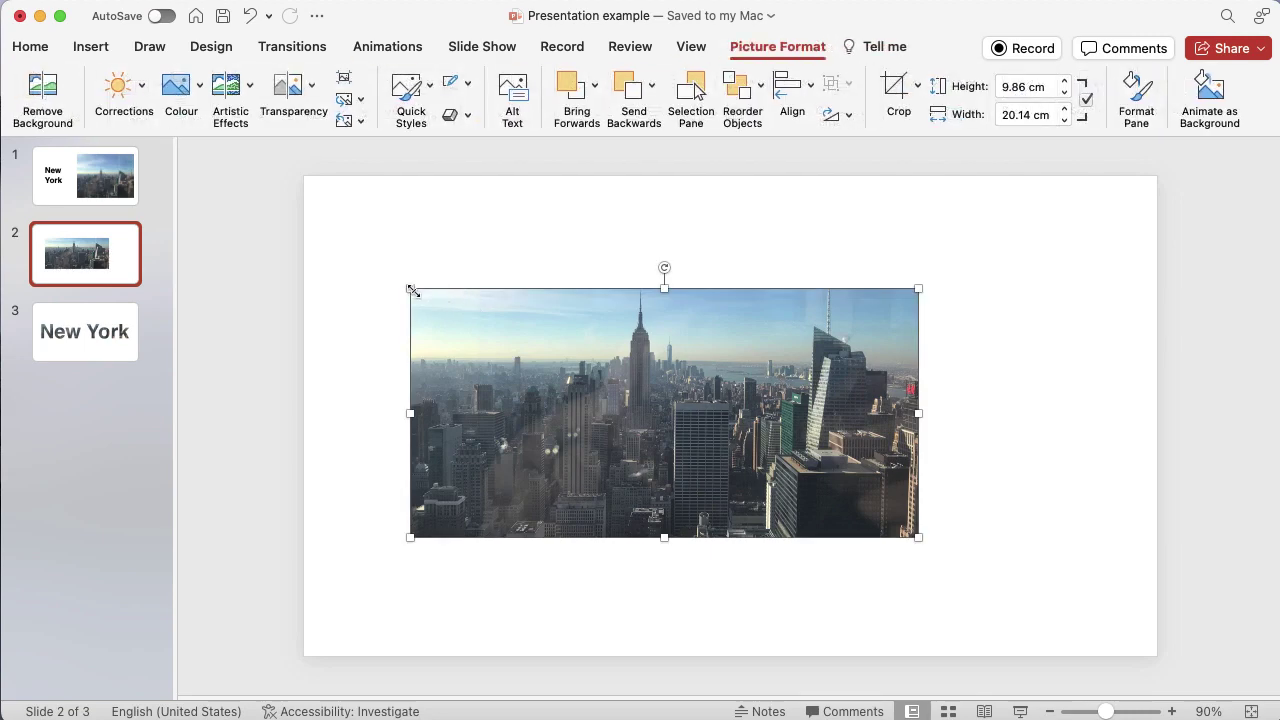
{"action": "left_click_drag", "start_coordinate": [412, 290], "coordinate": [370, 233]}
{"action": "left_click_drag", "start_coordinate": [379, 216], "coordinate": [379, 216]}
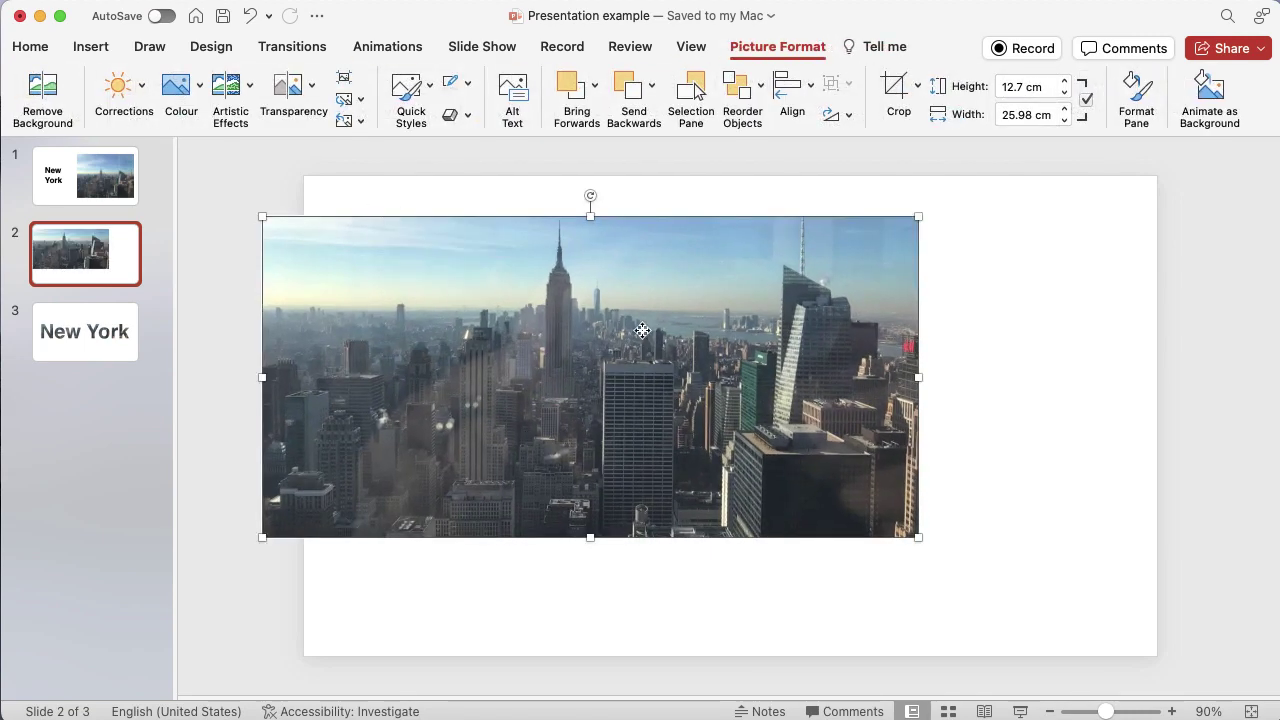
{"action": "left_click_drag", "start_coordinate": [913, 533], "coordinate": [1043, 597]}
{"action": "left_click_drag", "start_coordinate": [834, 437], "coordinate": [894, 413]}
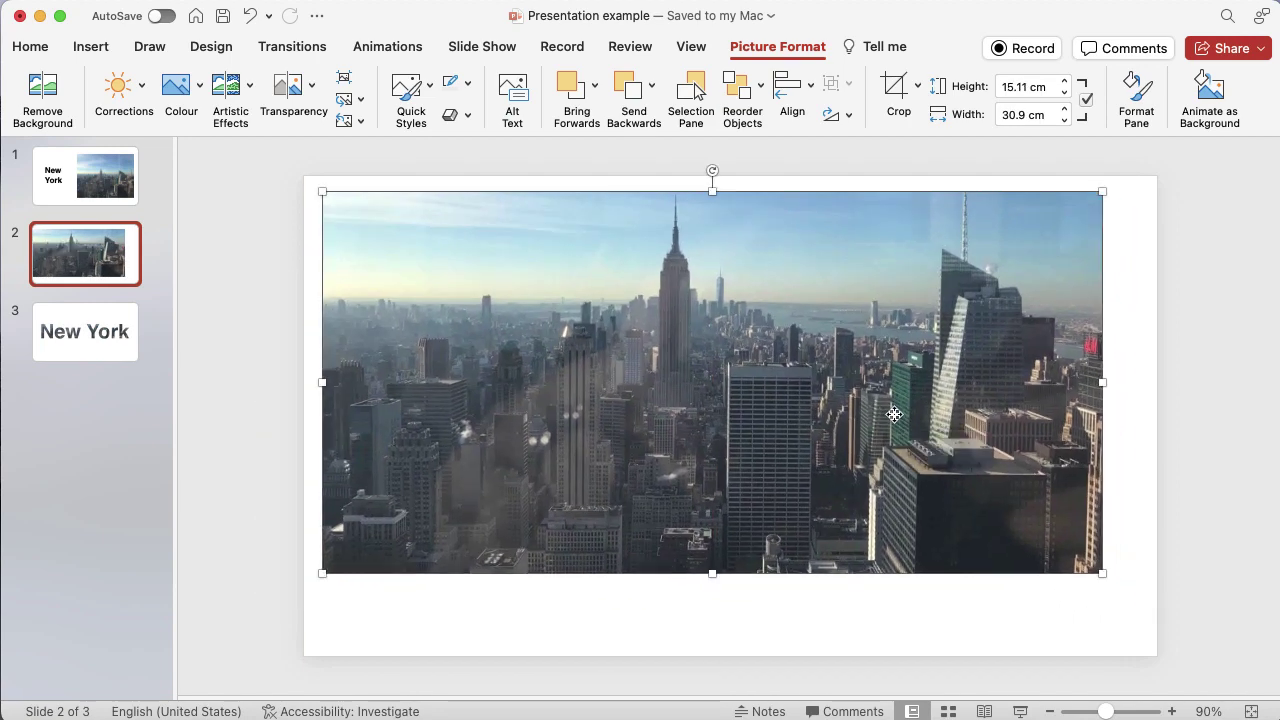
{"action": "left_click_drag", "start_coordinate": [1104, 573], "coordinate": [1142, 592]}
{"action": "left_click_drag", "start_coordinate": [1029, 482], "coordinate": [1031, 503]}
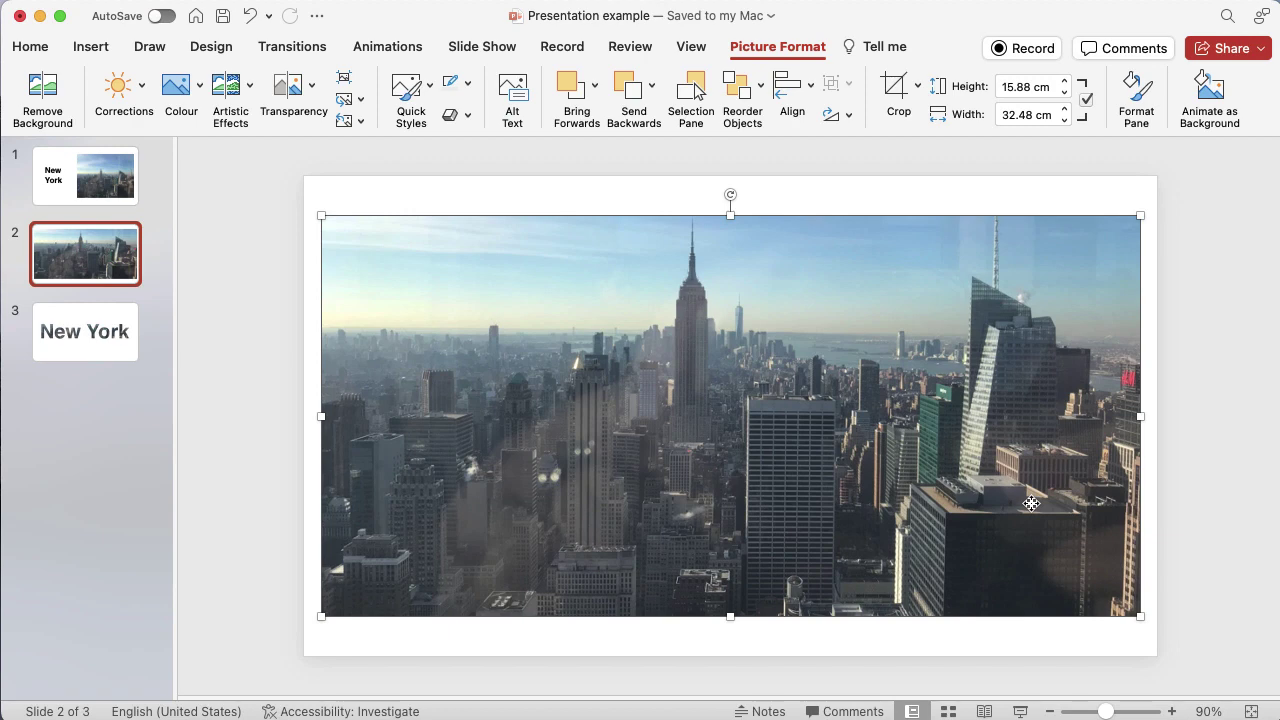
Send the skyline photo to the back, then select the lettered white rectangle
{"action": "left_click", "coordinate": [650, 88]}
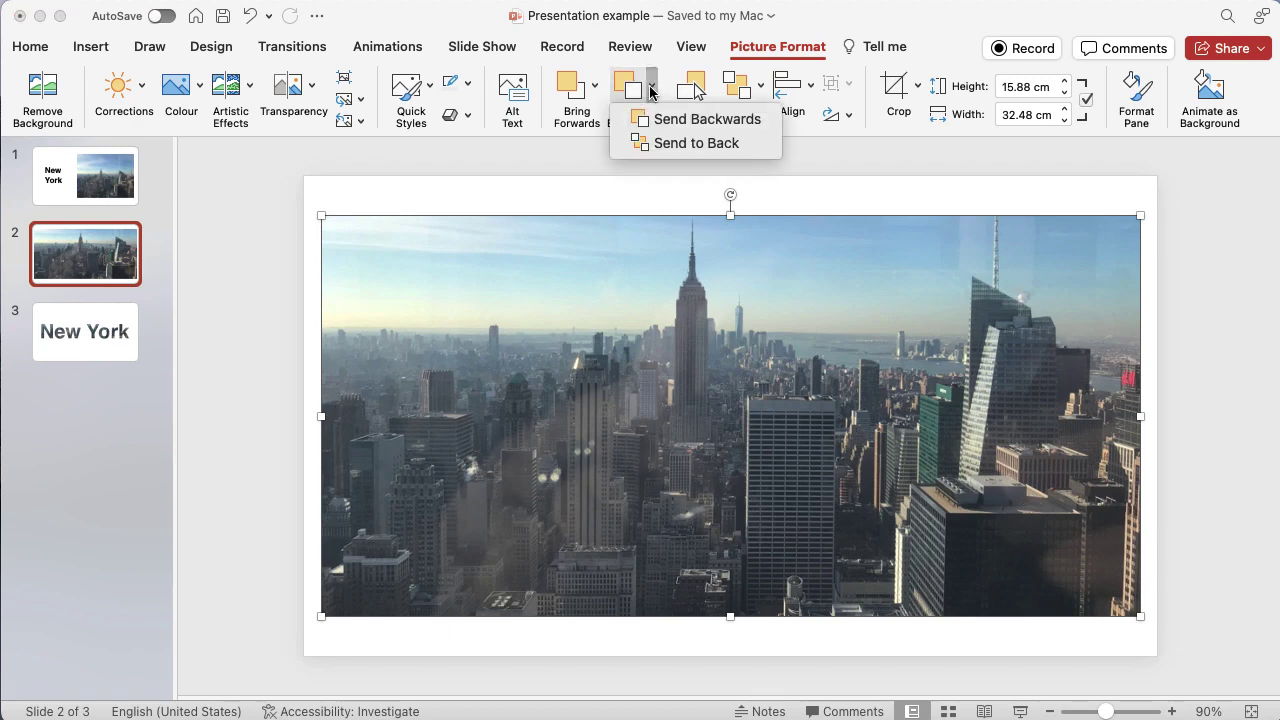
{"action": "left_click", "coordinate": [667, 143]}
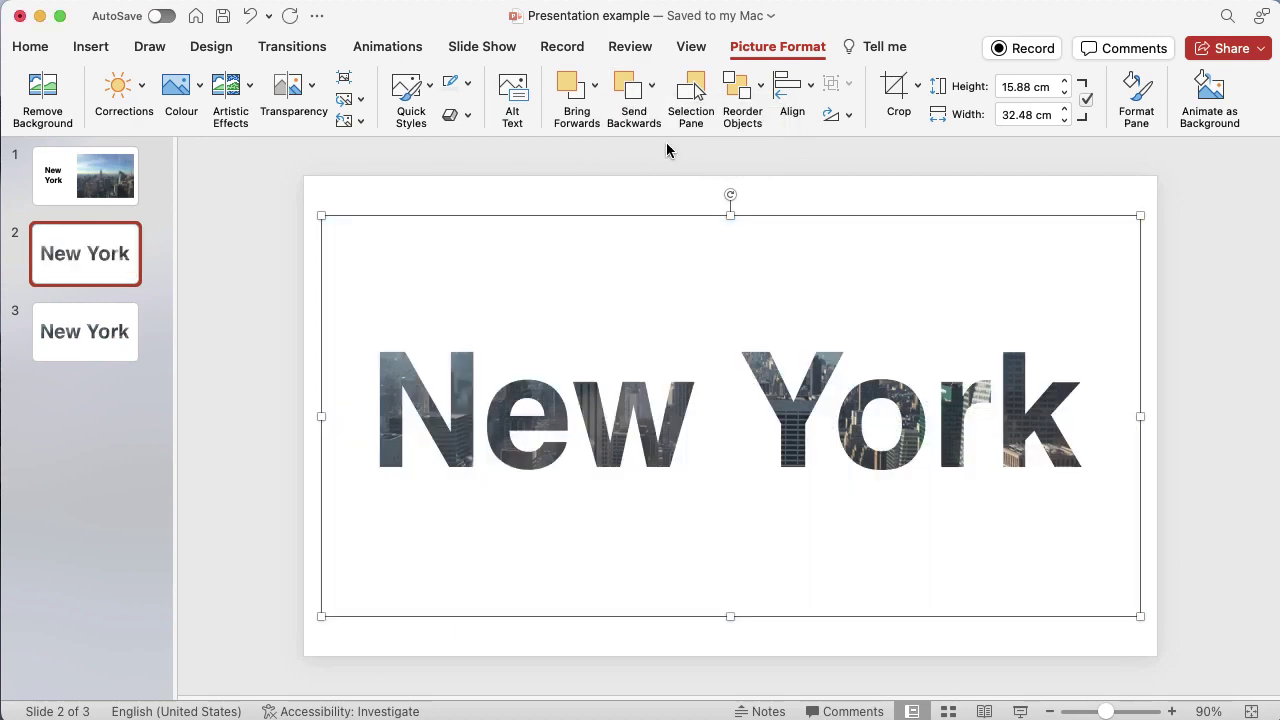
{"action": "left_click", "coordinate": [667, 190]}
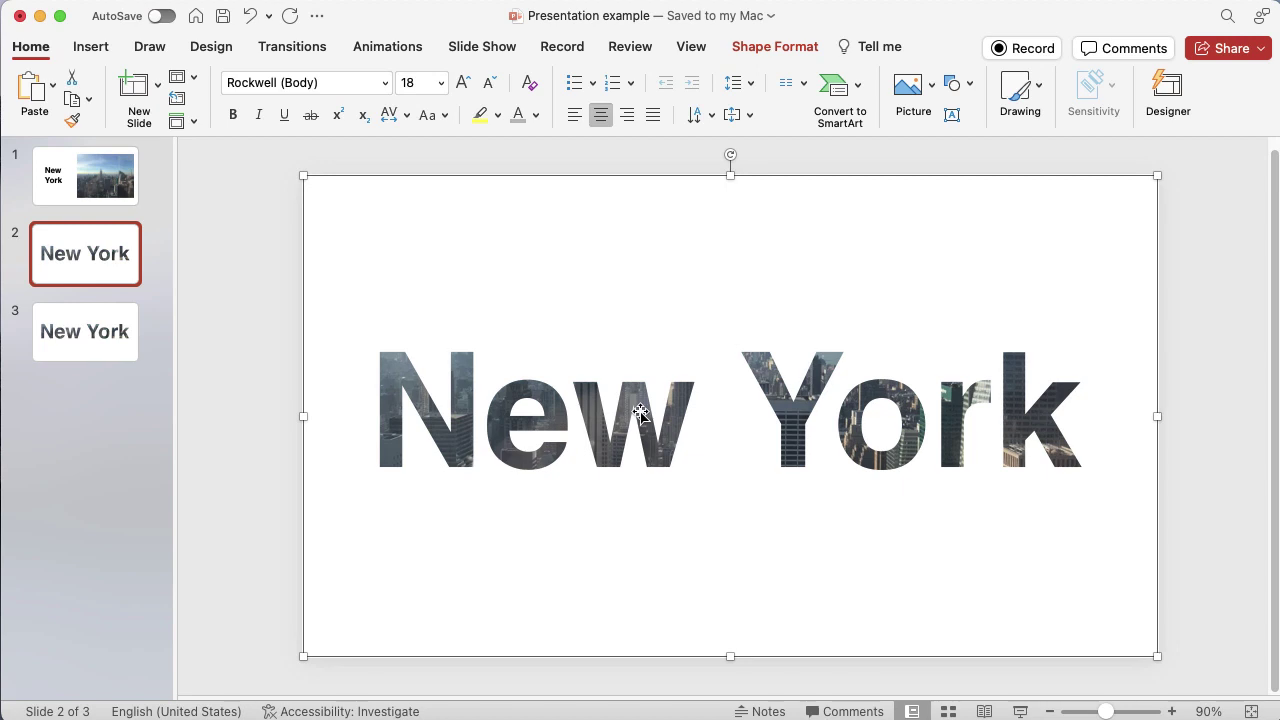
Move the skyline photo lower behind the letters and adjust it from its top-left corner
{"action": "left_click", "coordinate": [458, 420]}
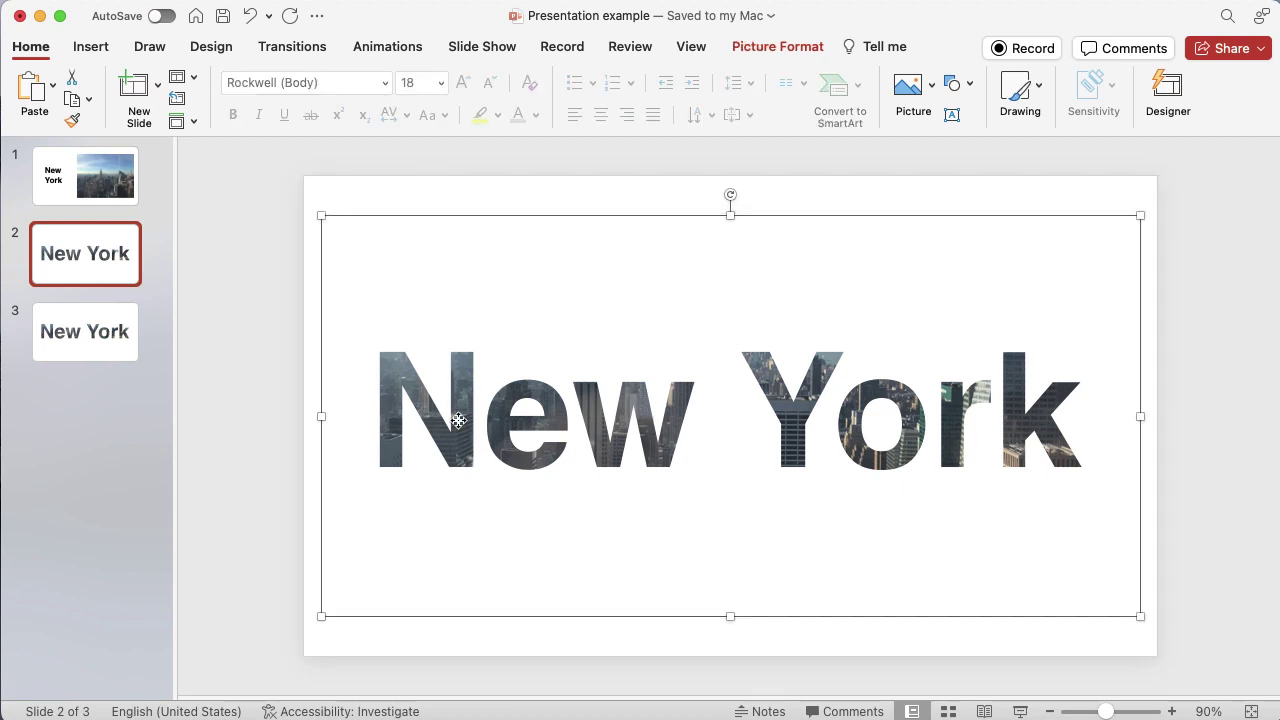
{"action": "left_click_drag", "start_coordinate": [458, 420], "coordinate": [438, 466]}
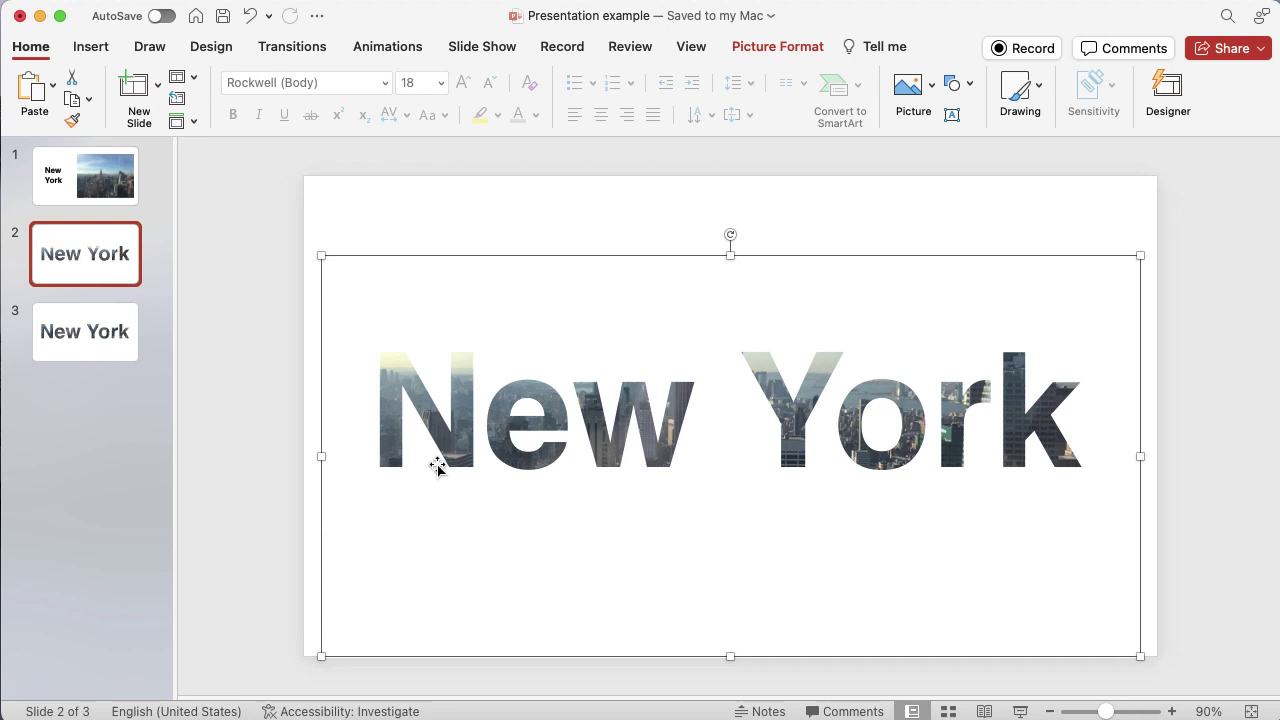
{"action": "left_click", "coordinate": [362, 231]}
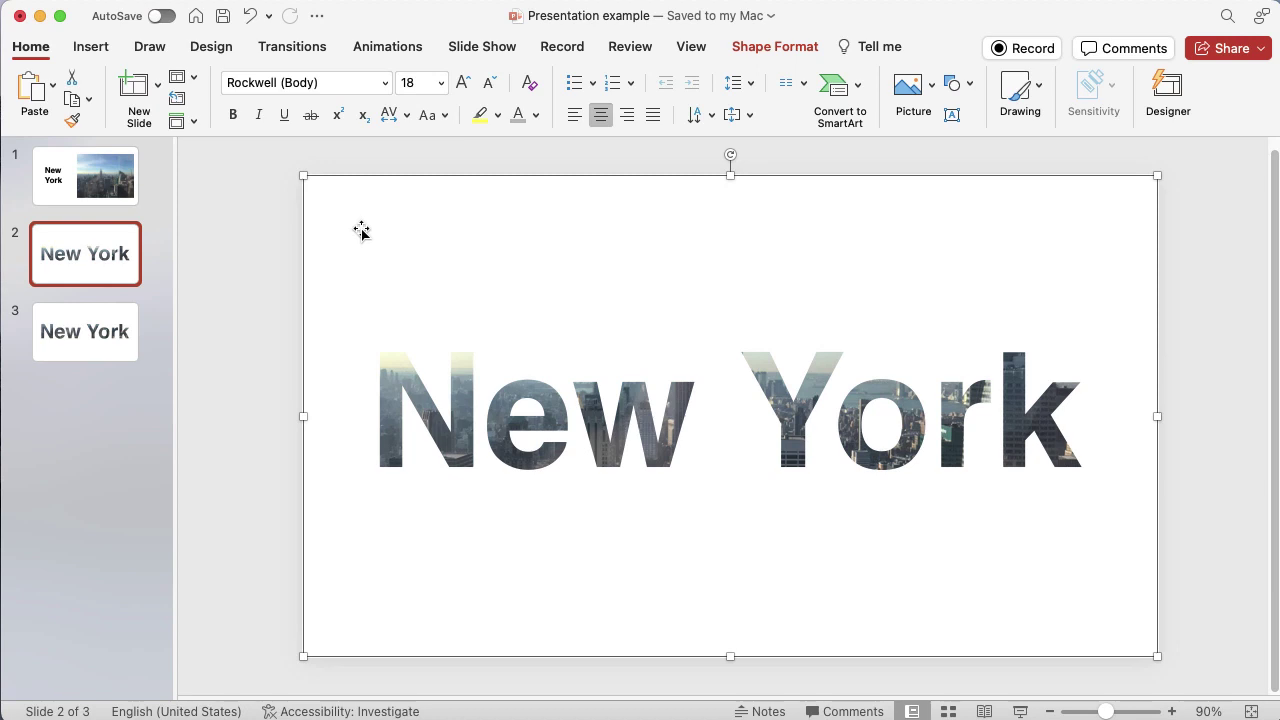
{"action": "left_click", "coordinate": [385, 420]}
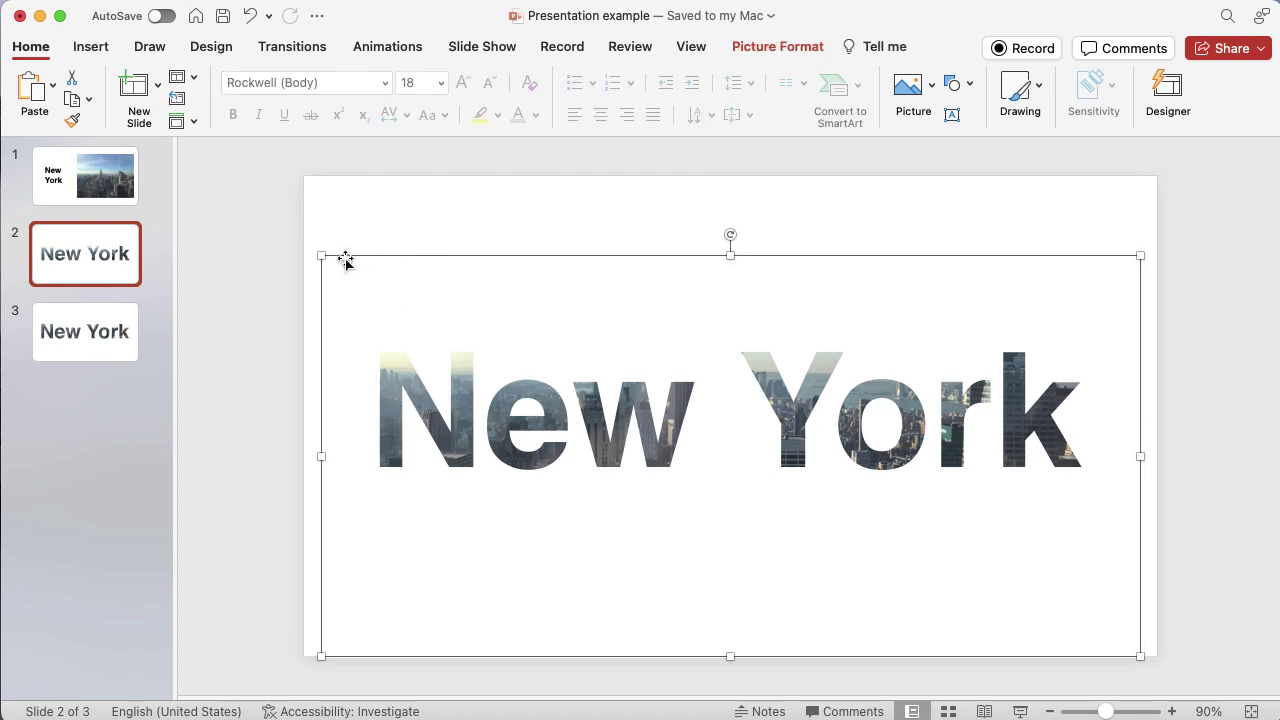
{"action": "left_click_drag", "start_coordinate": [322, 256], "coordinate": [398, 256]}
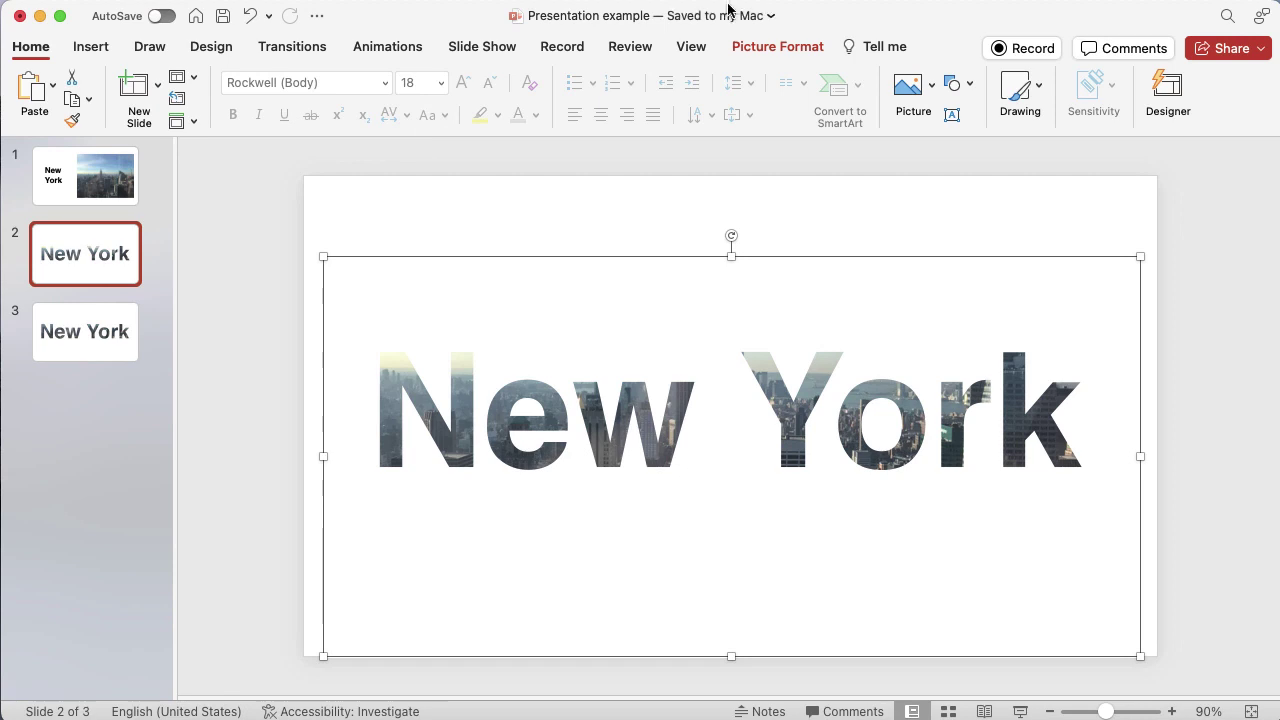
Show the Picture Format ribbon for the selected skyline photo
{"action": "left_click", "coordinate": [760, 52]}
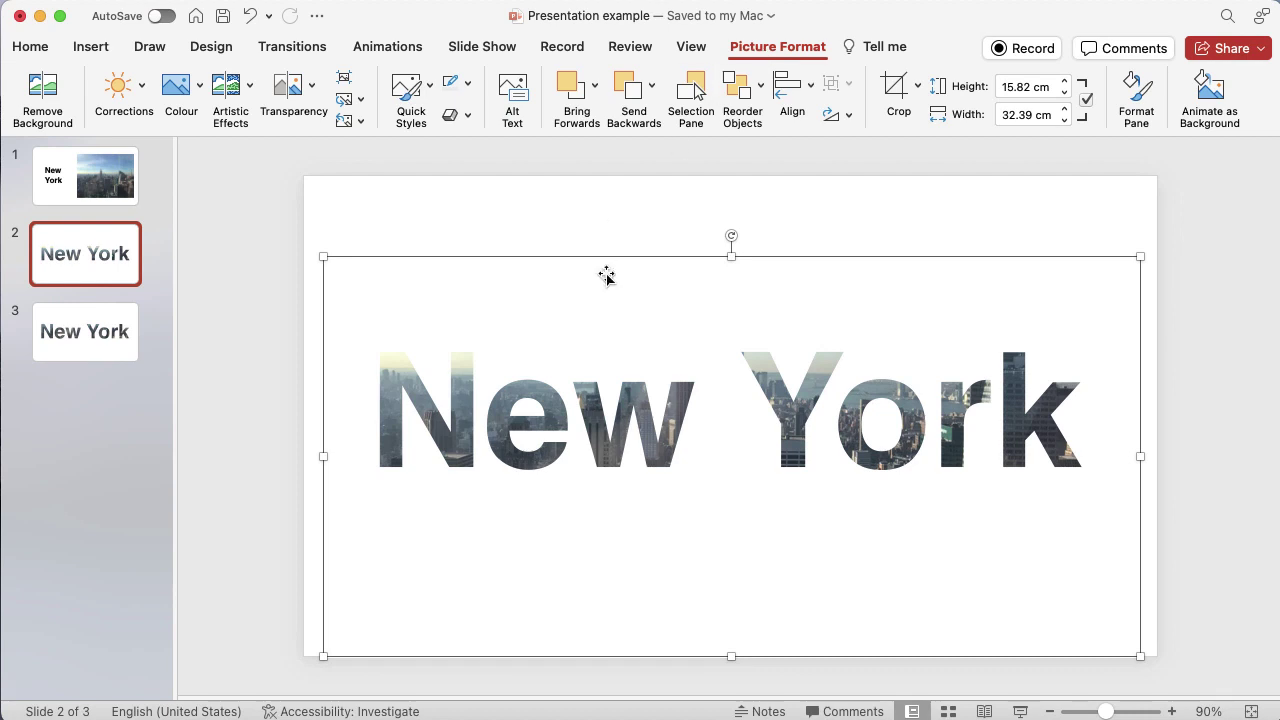
Drag the skyline photo up, then slightly down to realign it behind the 'New York' letters
{"action": "left_click_drag", "start_coordinate": [494, 424], "coordinate": [494, 385]}
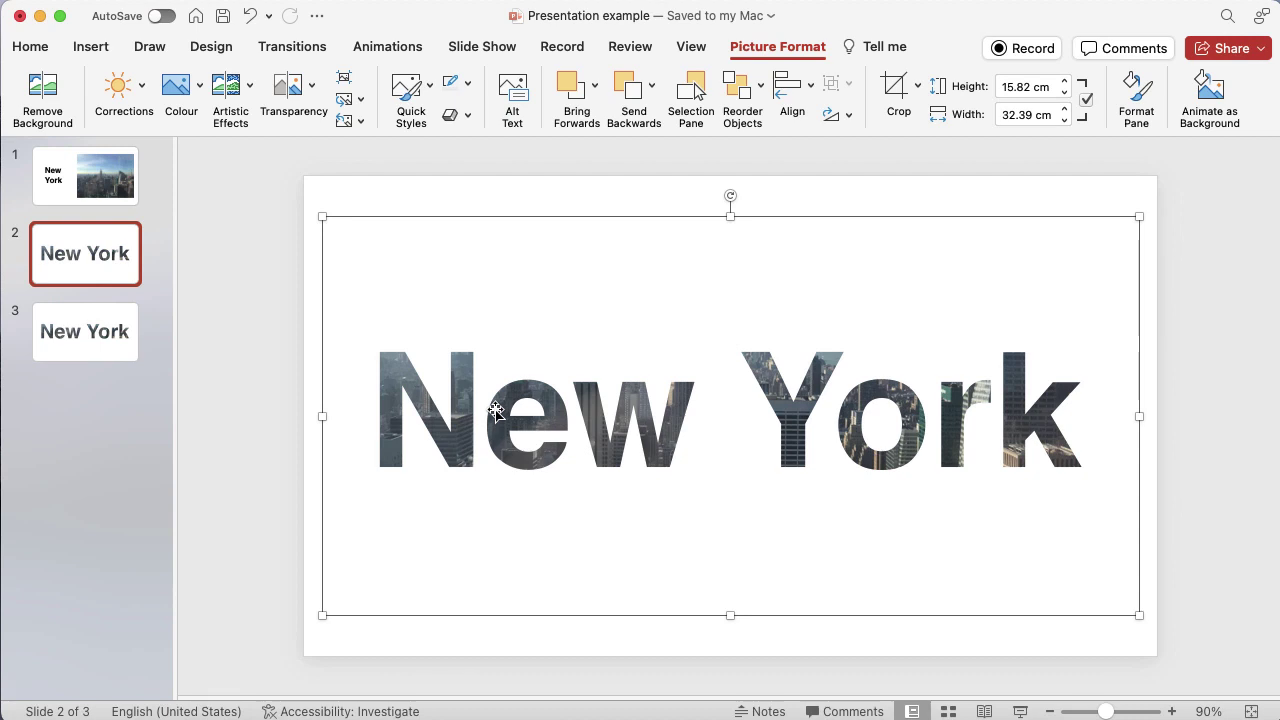
{"action": "left_click_drag", "start_coordinate": [497, 417], "coordinate": [497, 431]}
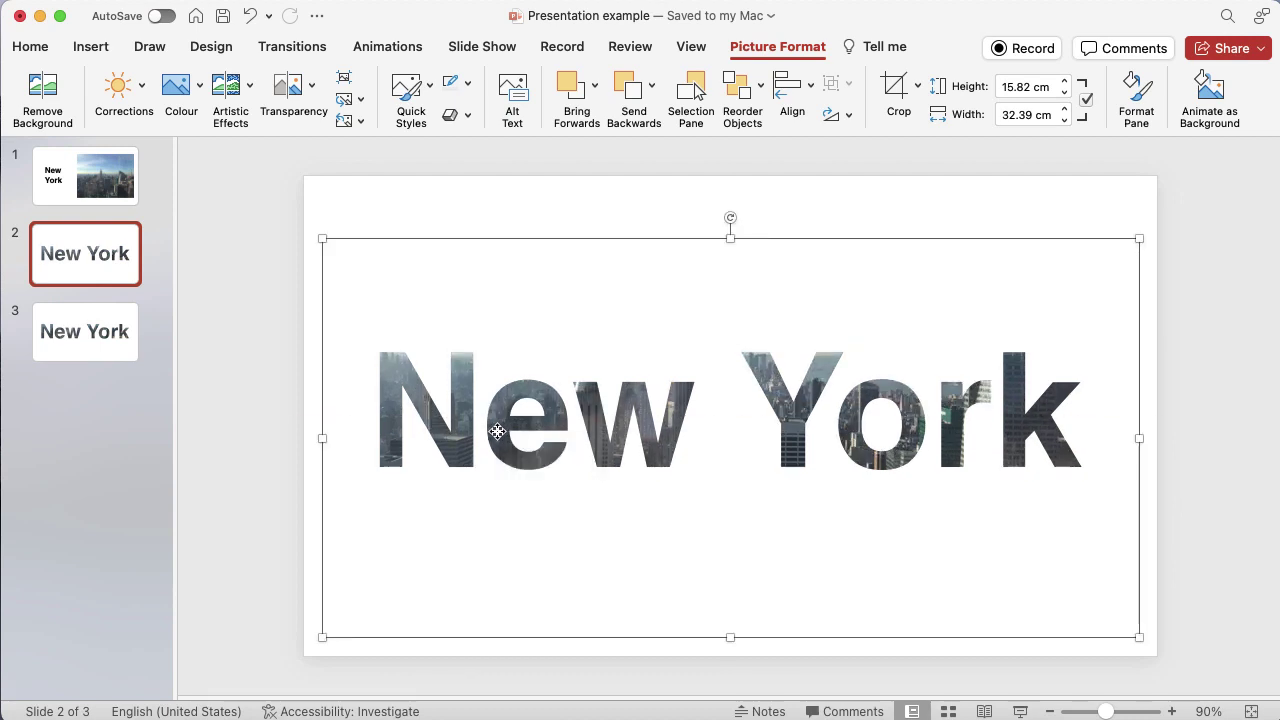